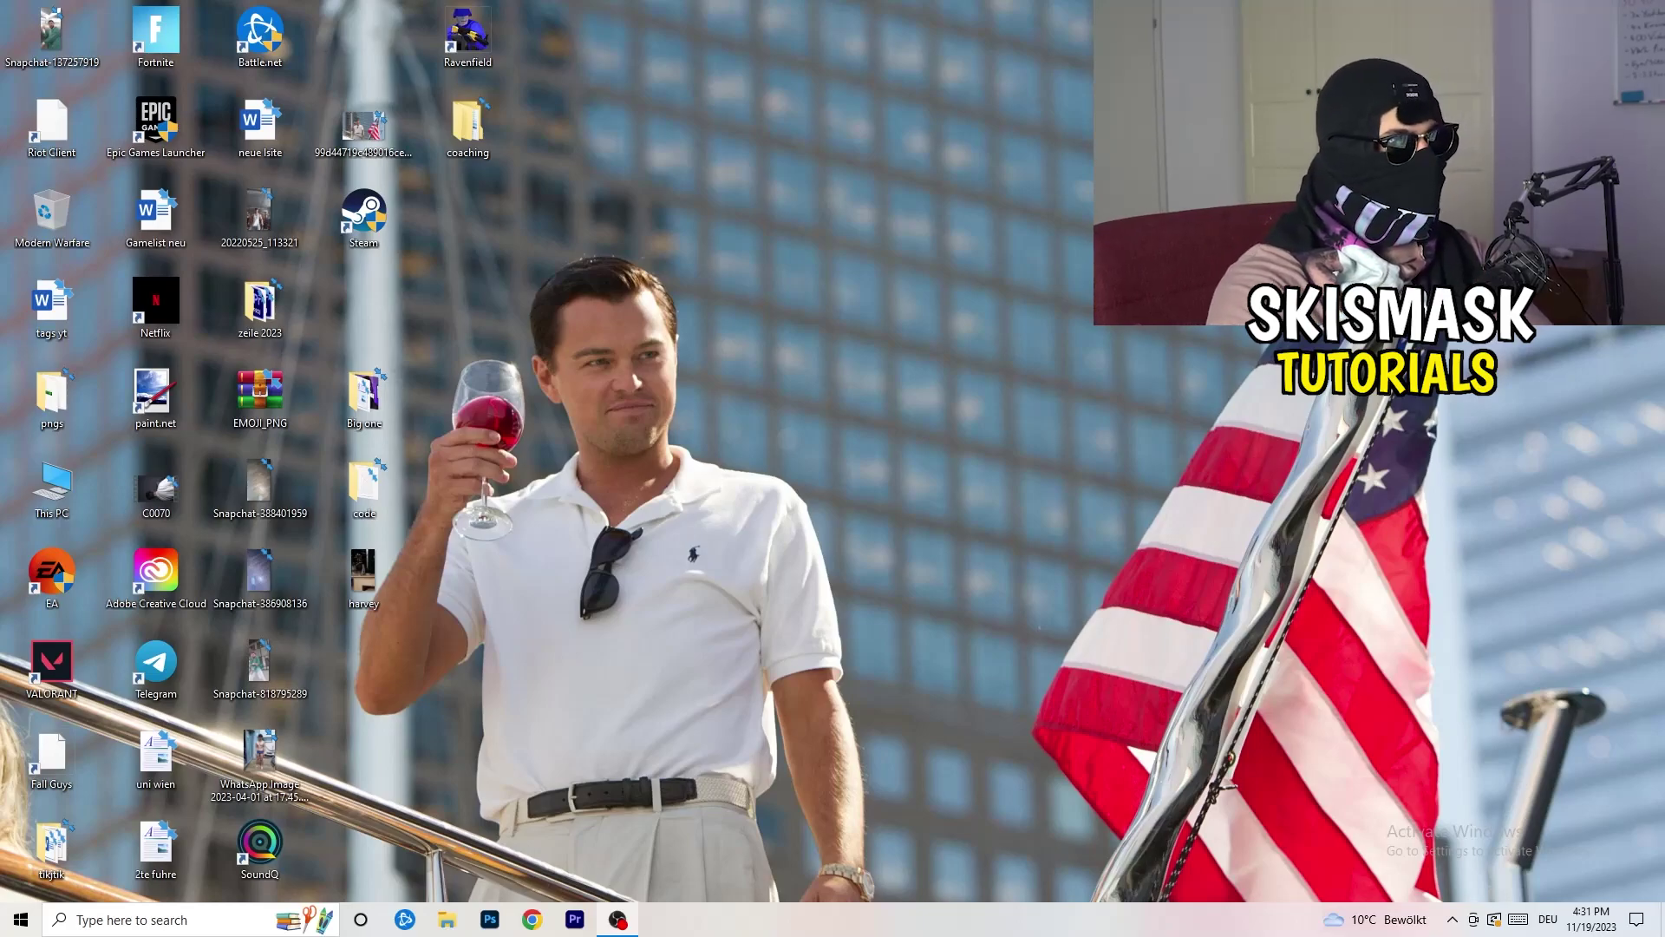
Launch NVIDIA Control Panel from the desktop context menu.
{"action": "right_click", "coordinate": [894, 310]}
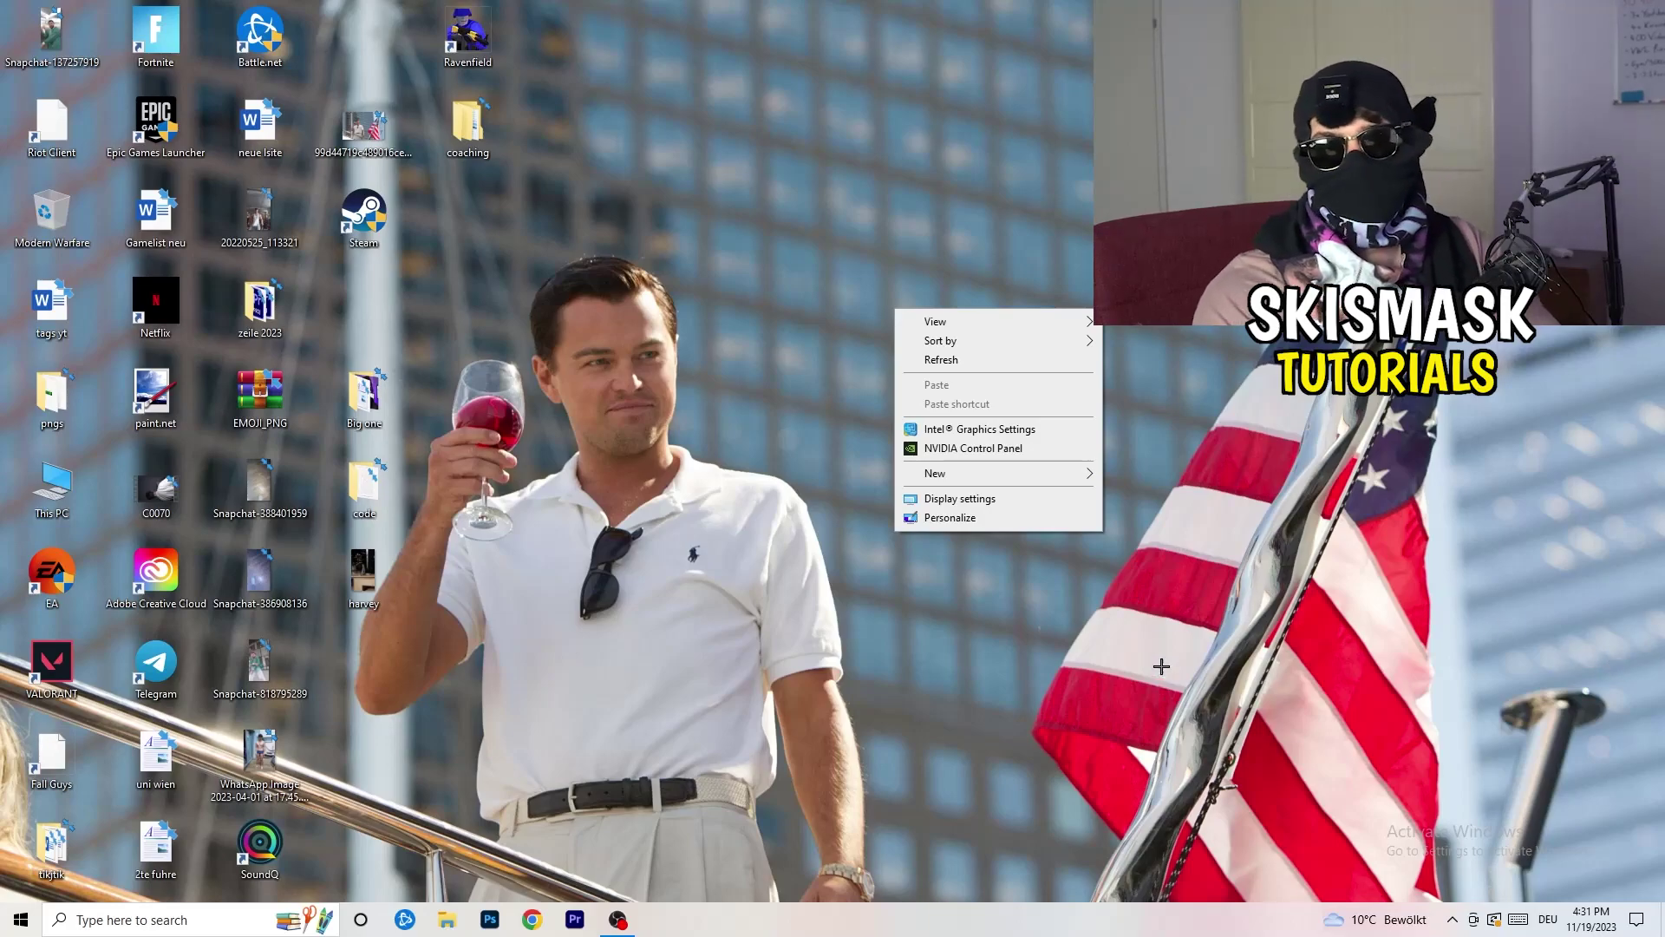
{"action": "left_click", "coordinate": [974, 449]}
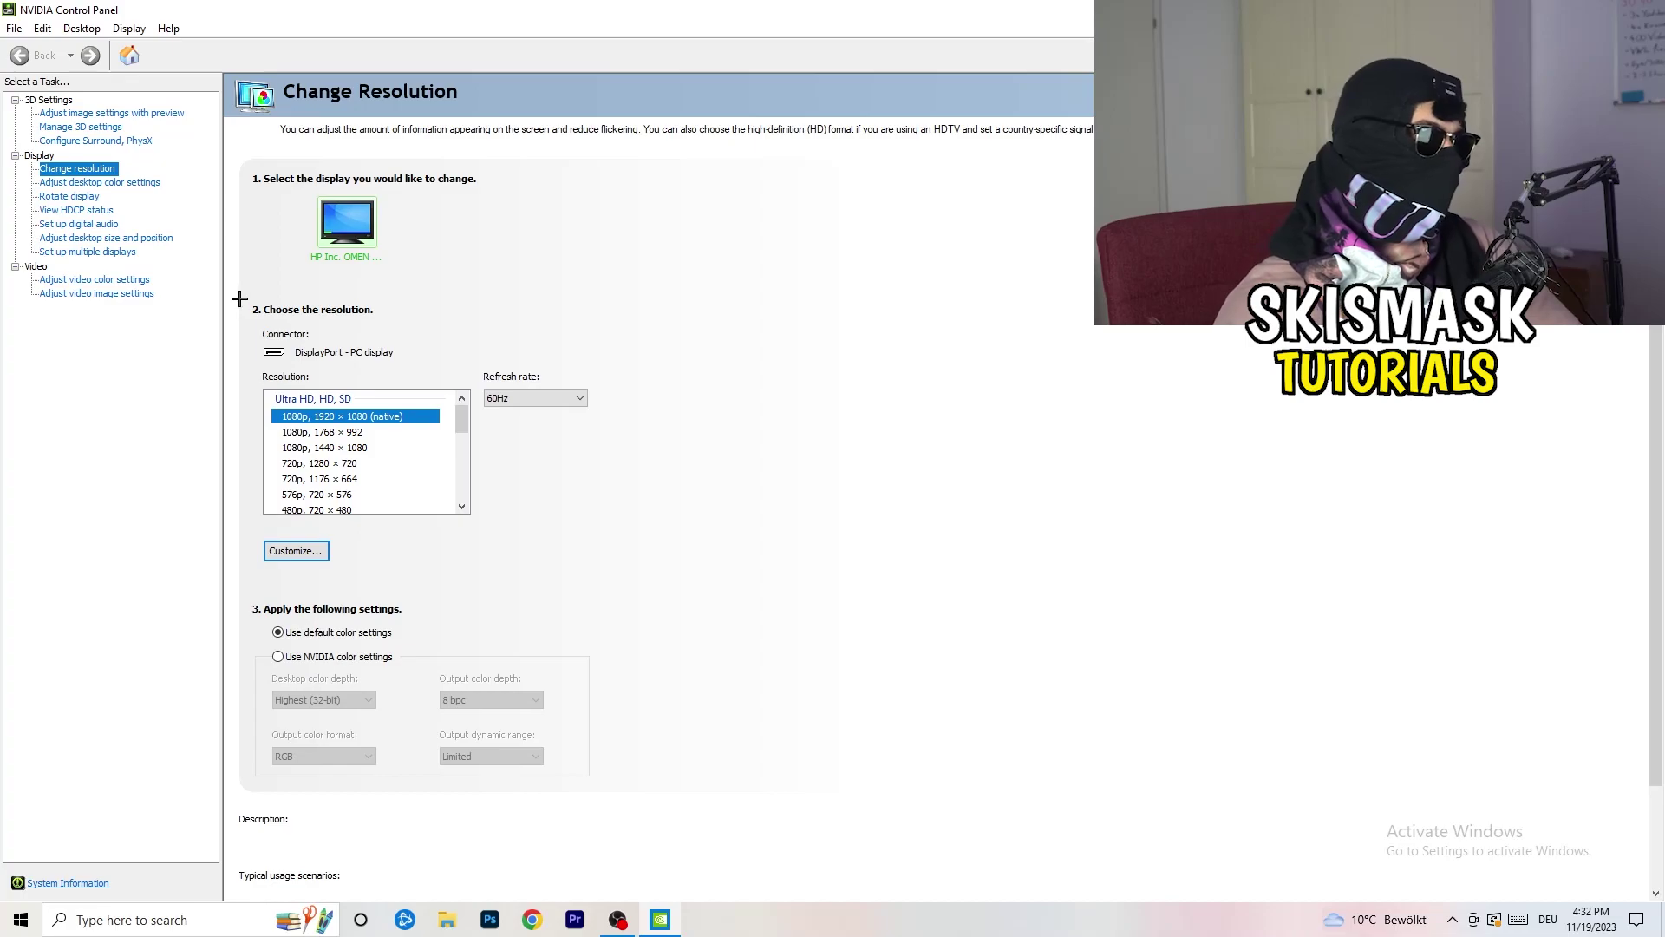
Start a new custom resolution with 1440 horizontal pixels and 1040 vertical lines.
{"action": "left_click", "coordinate": [297, 550]}
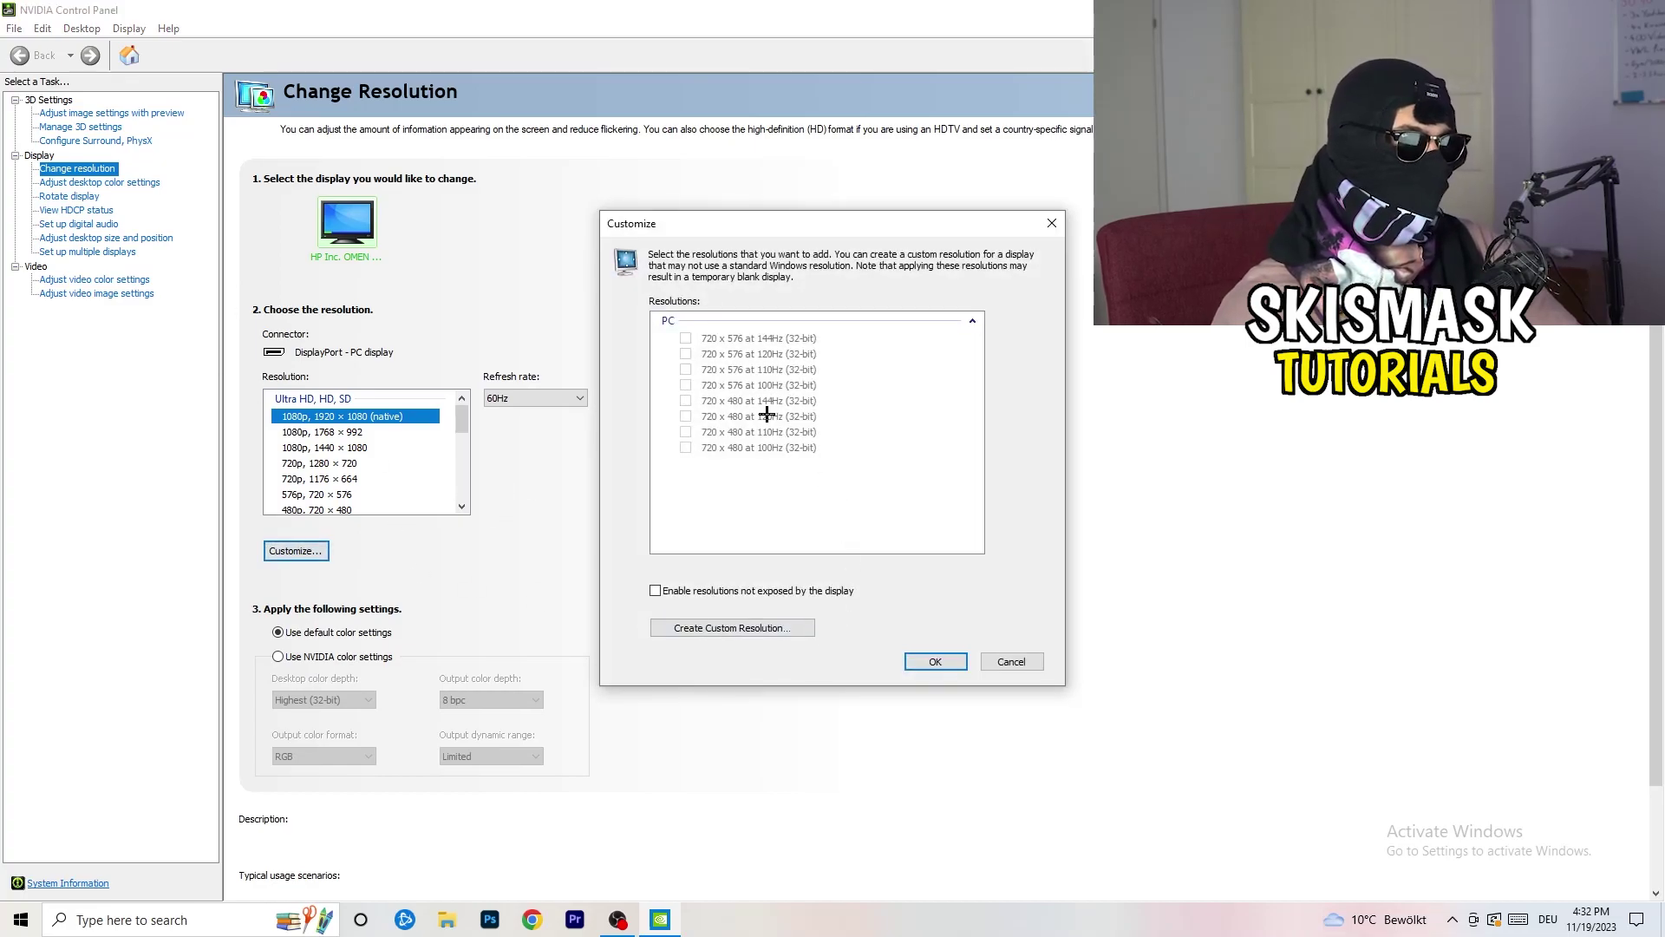
{"action": "left_click", "coordinate": [781, 629]}
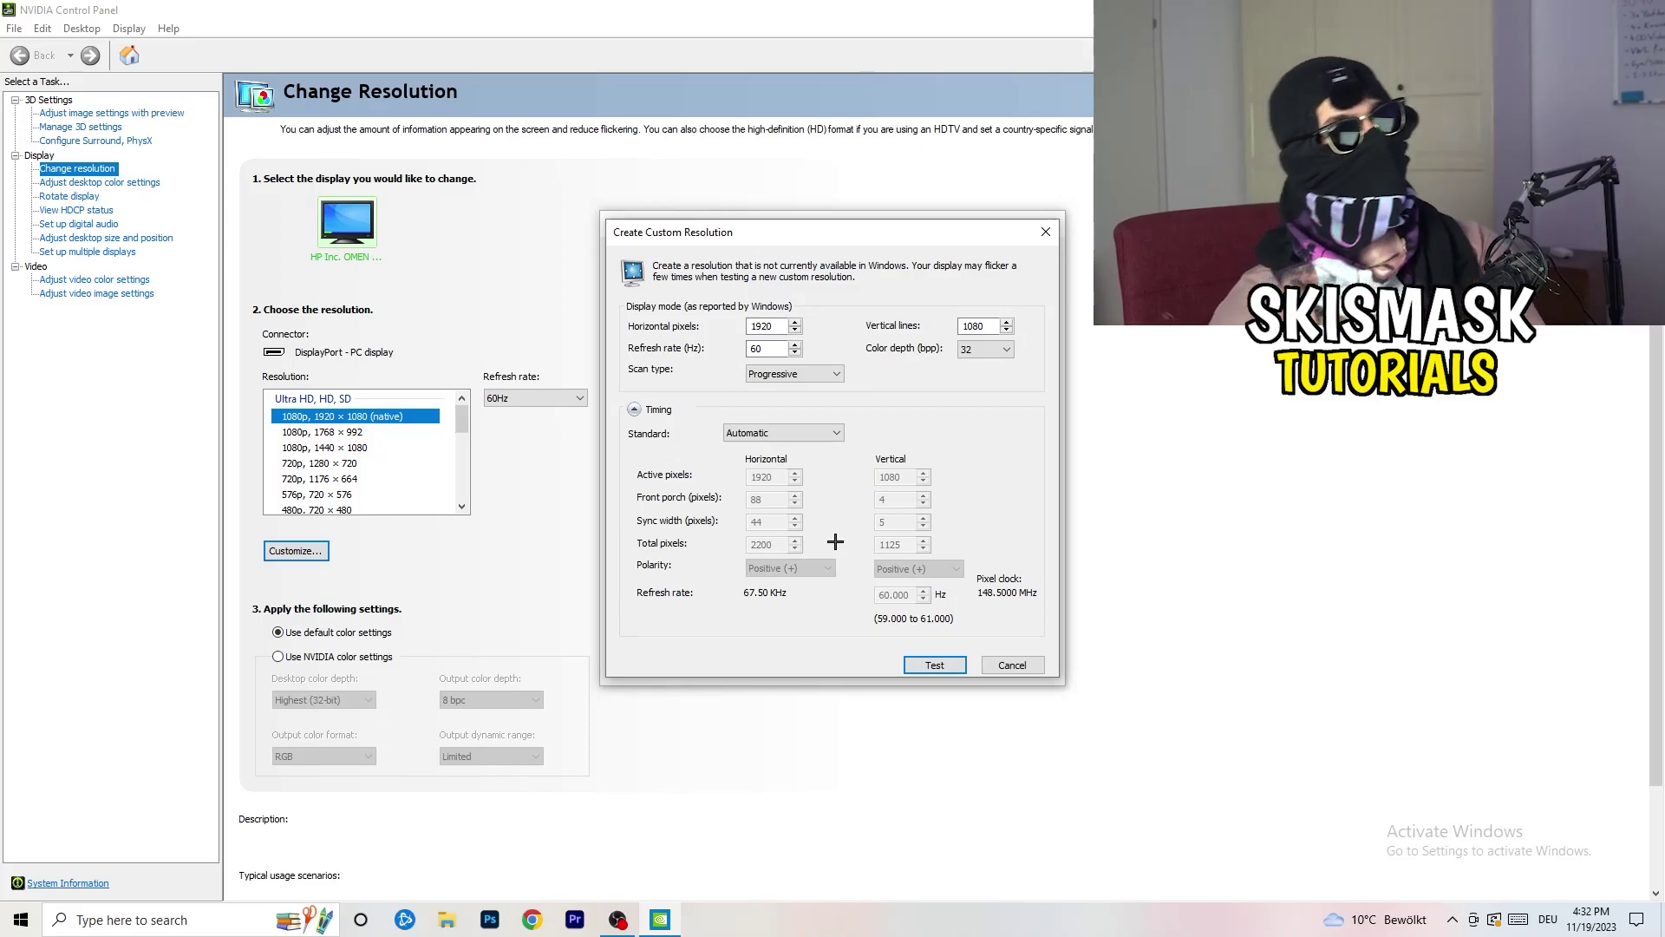
{"action": "double_click", "coordinate": [763, 326]}
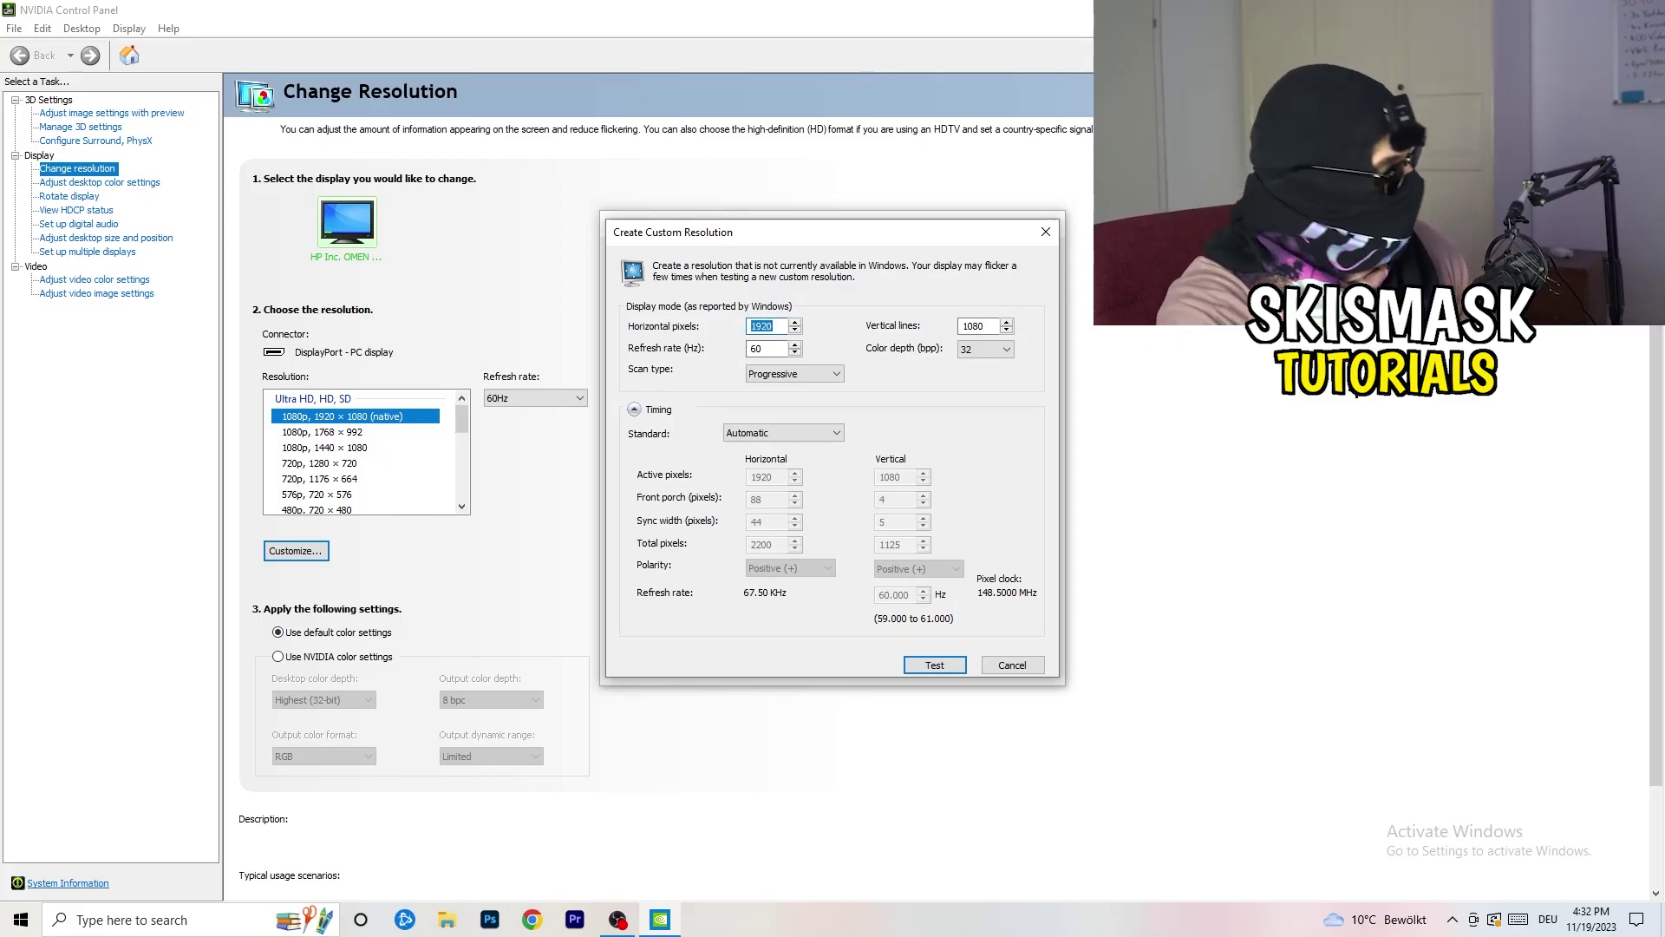
{"action": "type", "text": "1140"}
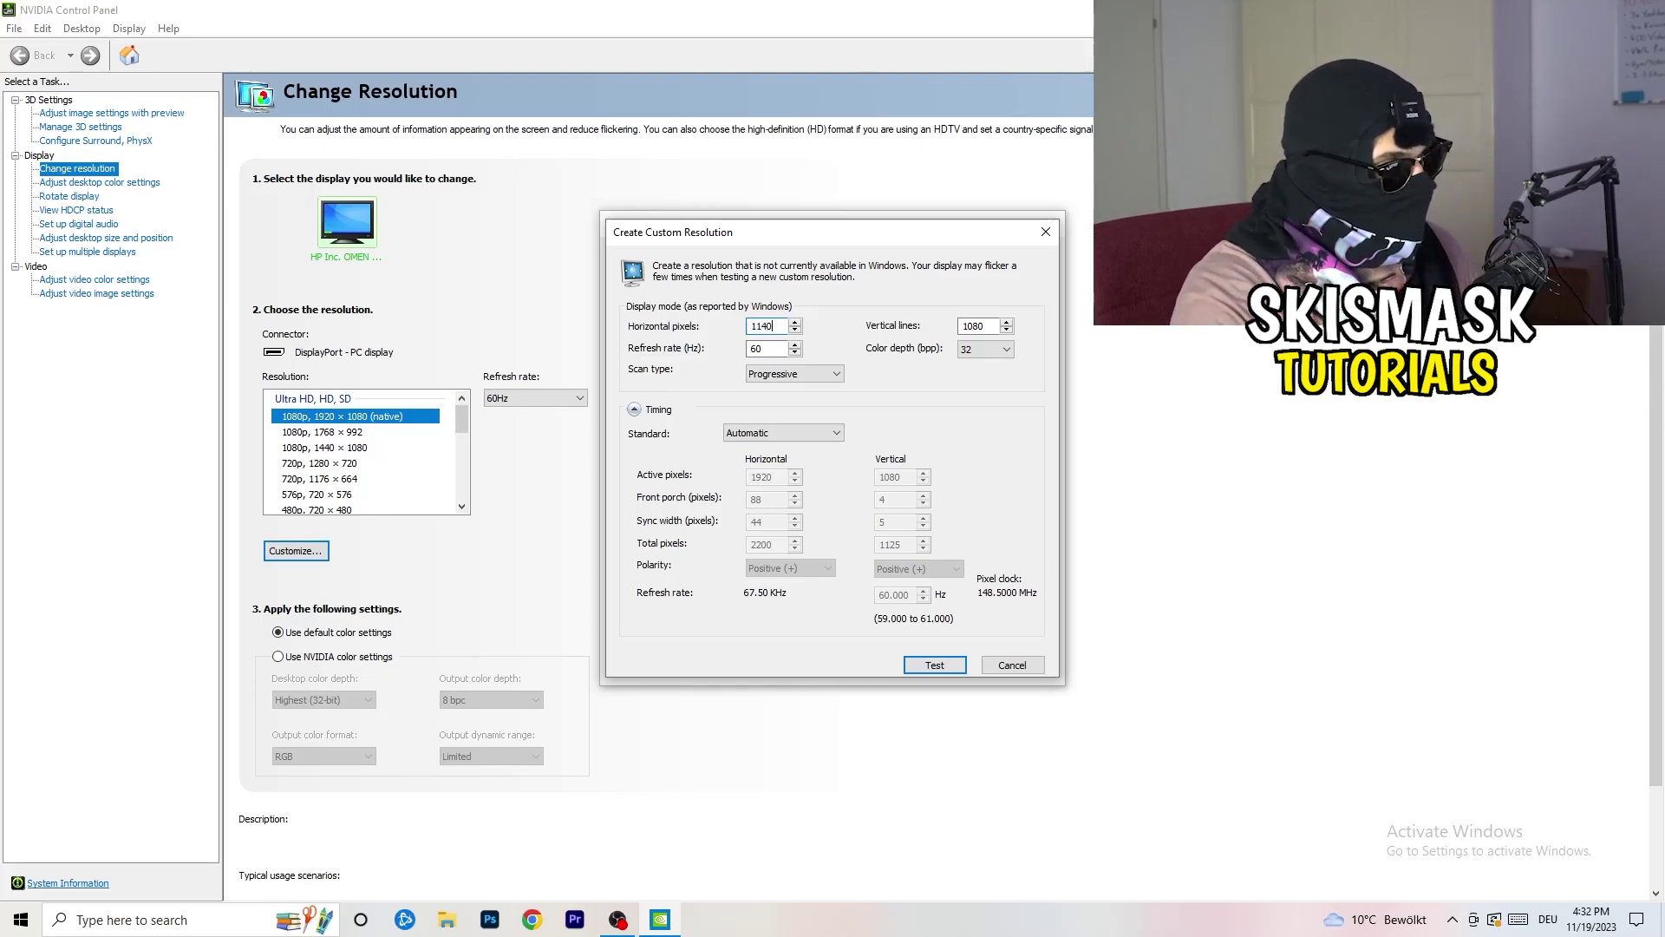
{"action": "key", "text": "BackSpace"}
{"action": "key", "text": "BackSpace"}
{"action": "key", "text": "BackSpace"}
{"action": "type", "text": "3"}
{"action": "key", "text": "BackSpace"}
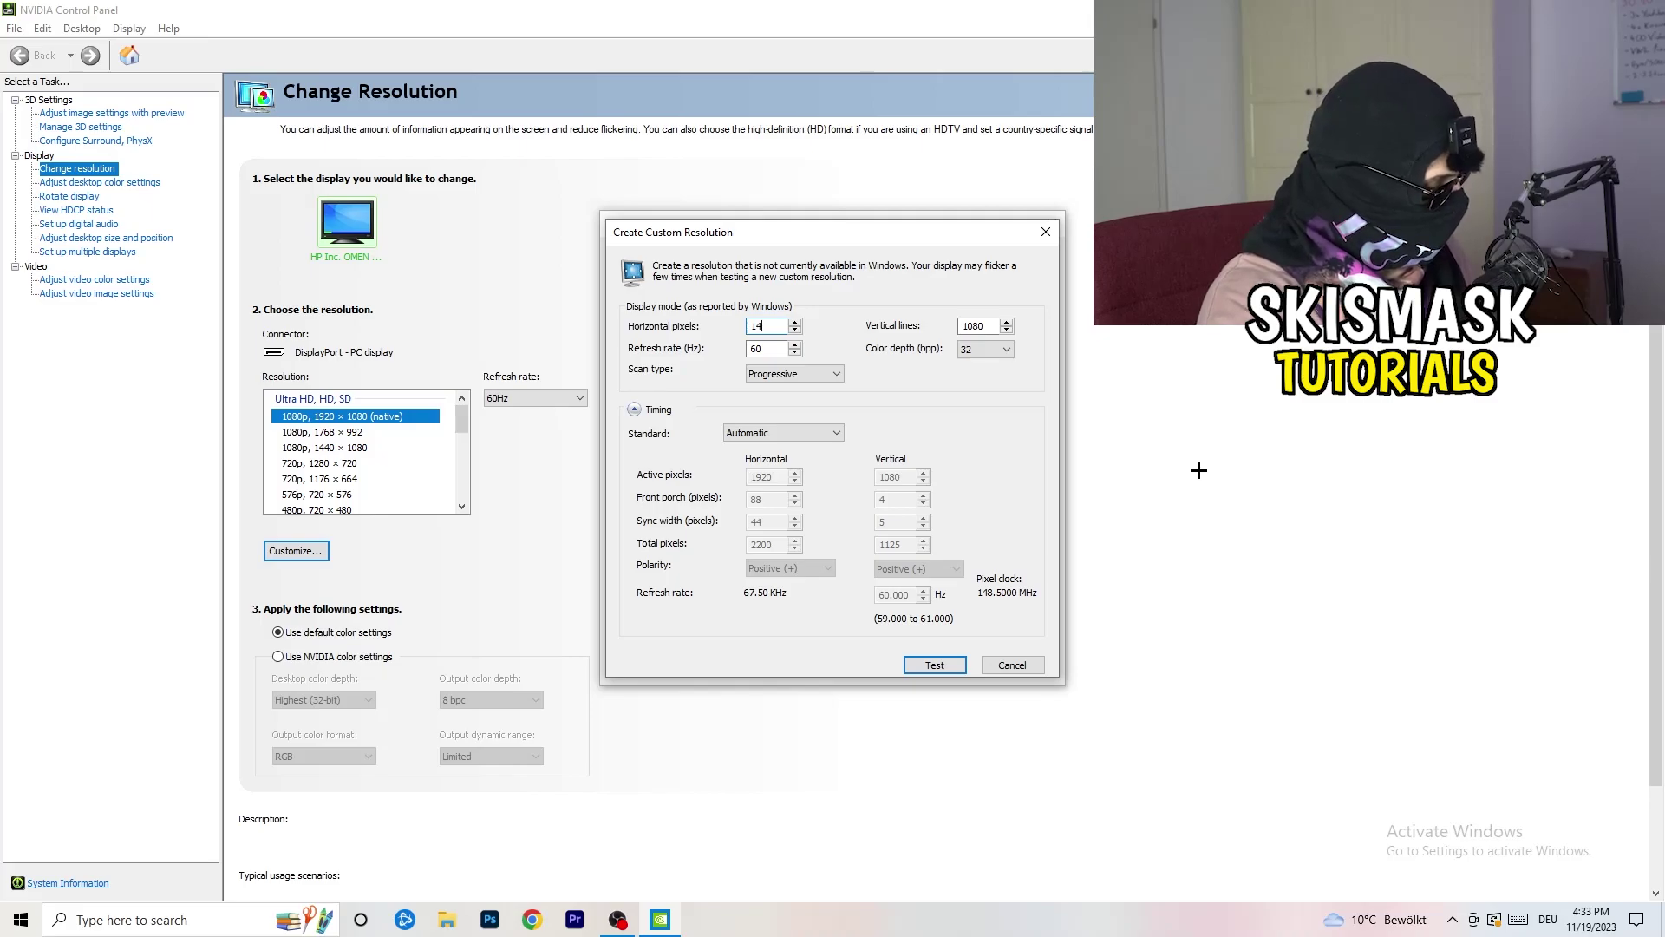
{"action": "type", "text": "440"}
{"action": "key", "text": "Tab"}
{"action": "type", "text": "10"}
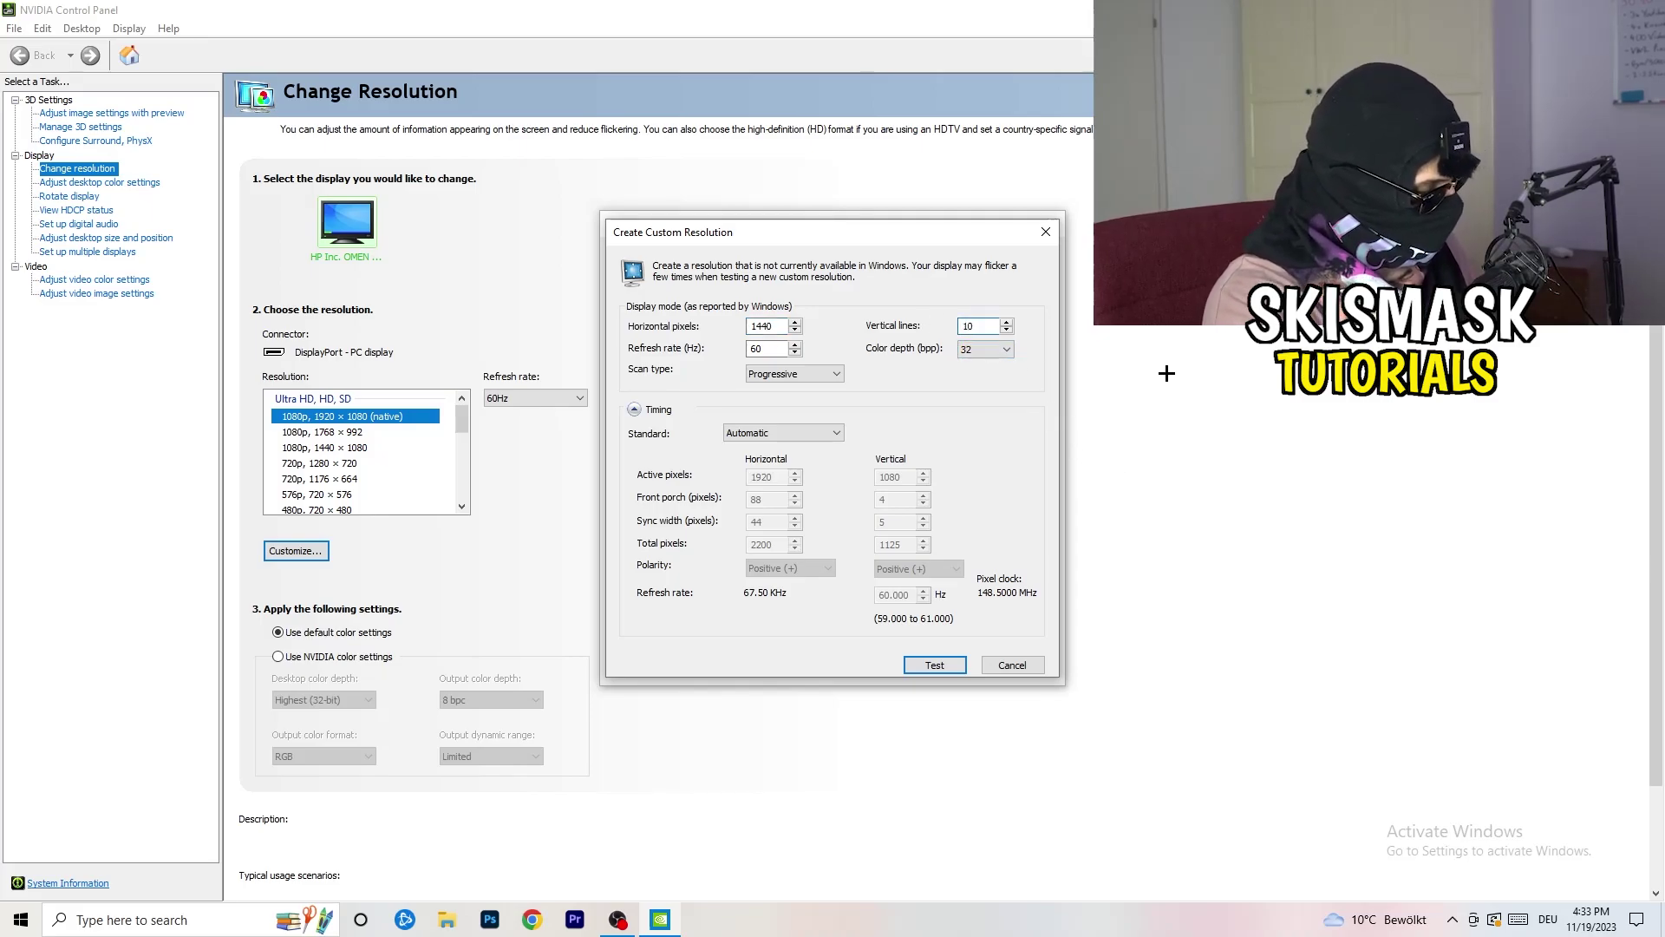
{"action": "type", "text": "40"}
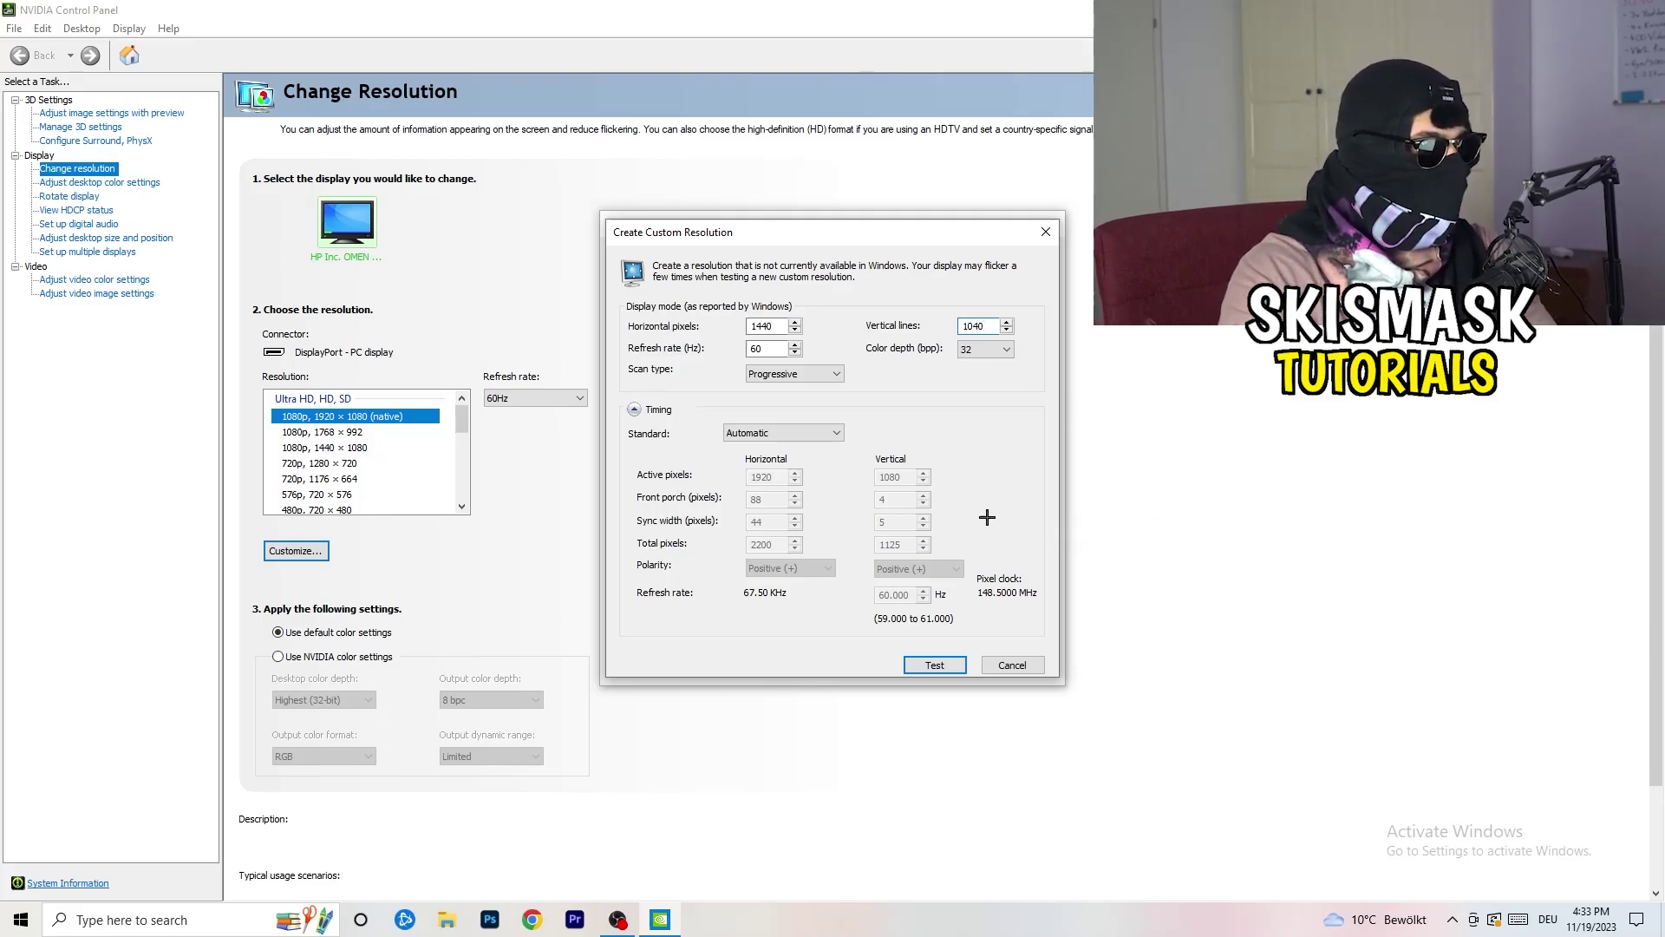
Keep scan type Progressive and set the timing standard to CVT reduced blank.
{"action": "left_click", "coordinate": [816, 375]}
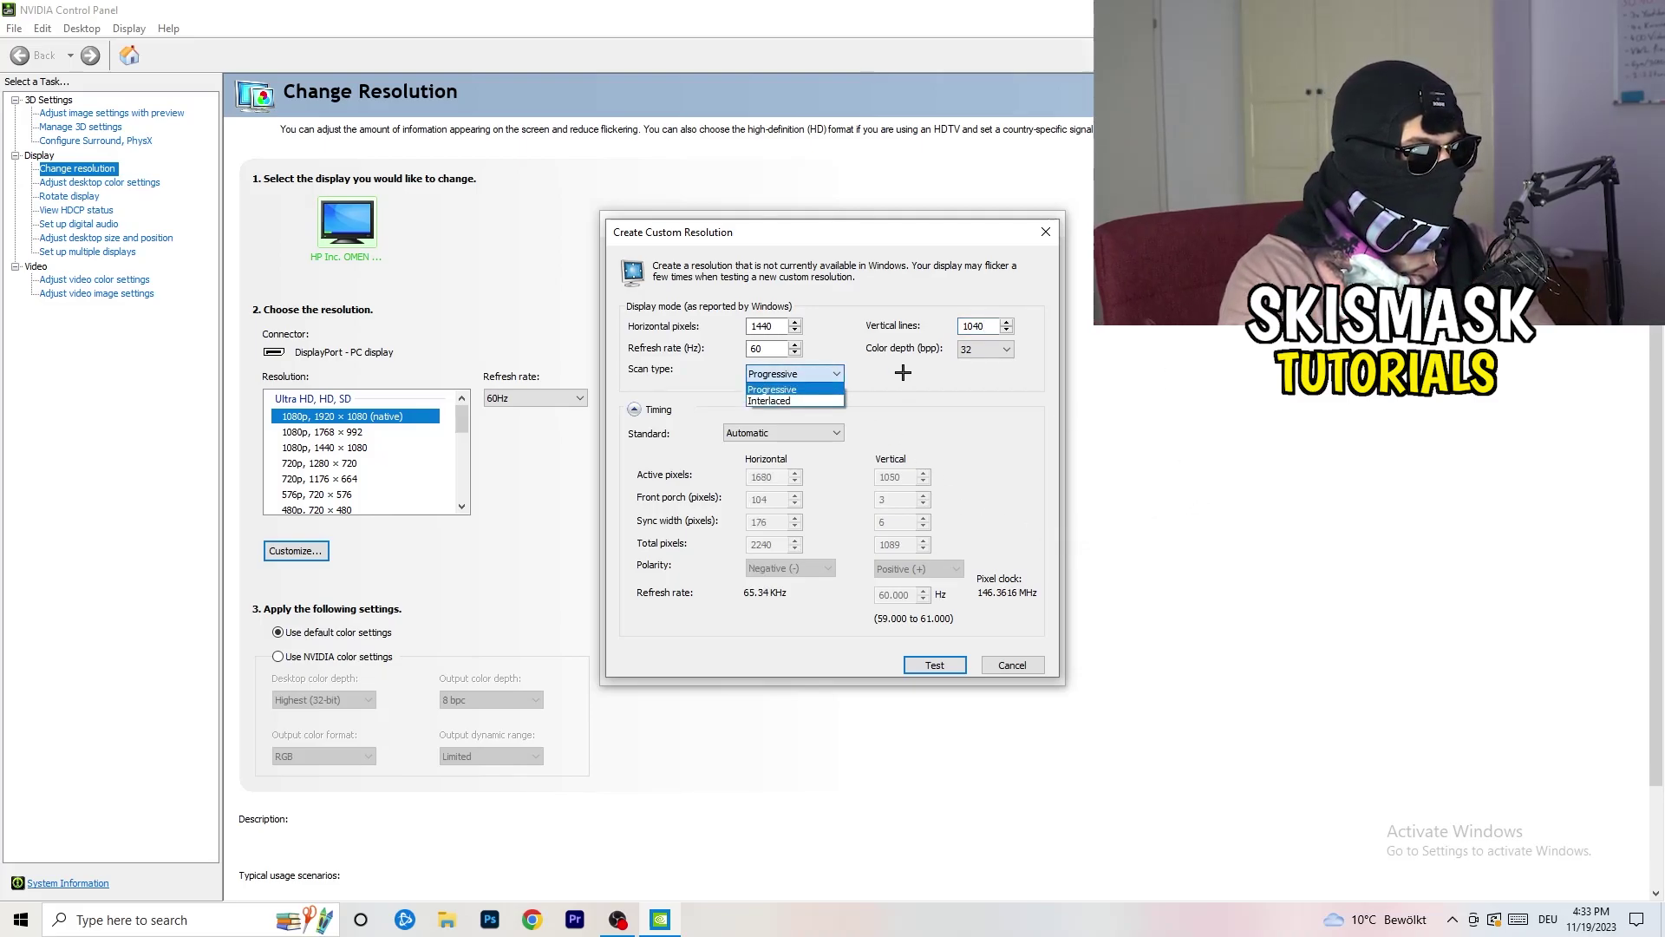
{"action": "left_click", "coordinate": [916, 426]}
{"action": "left_click", "coordinate": [805, 434]}
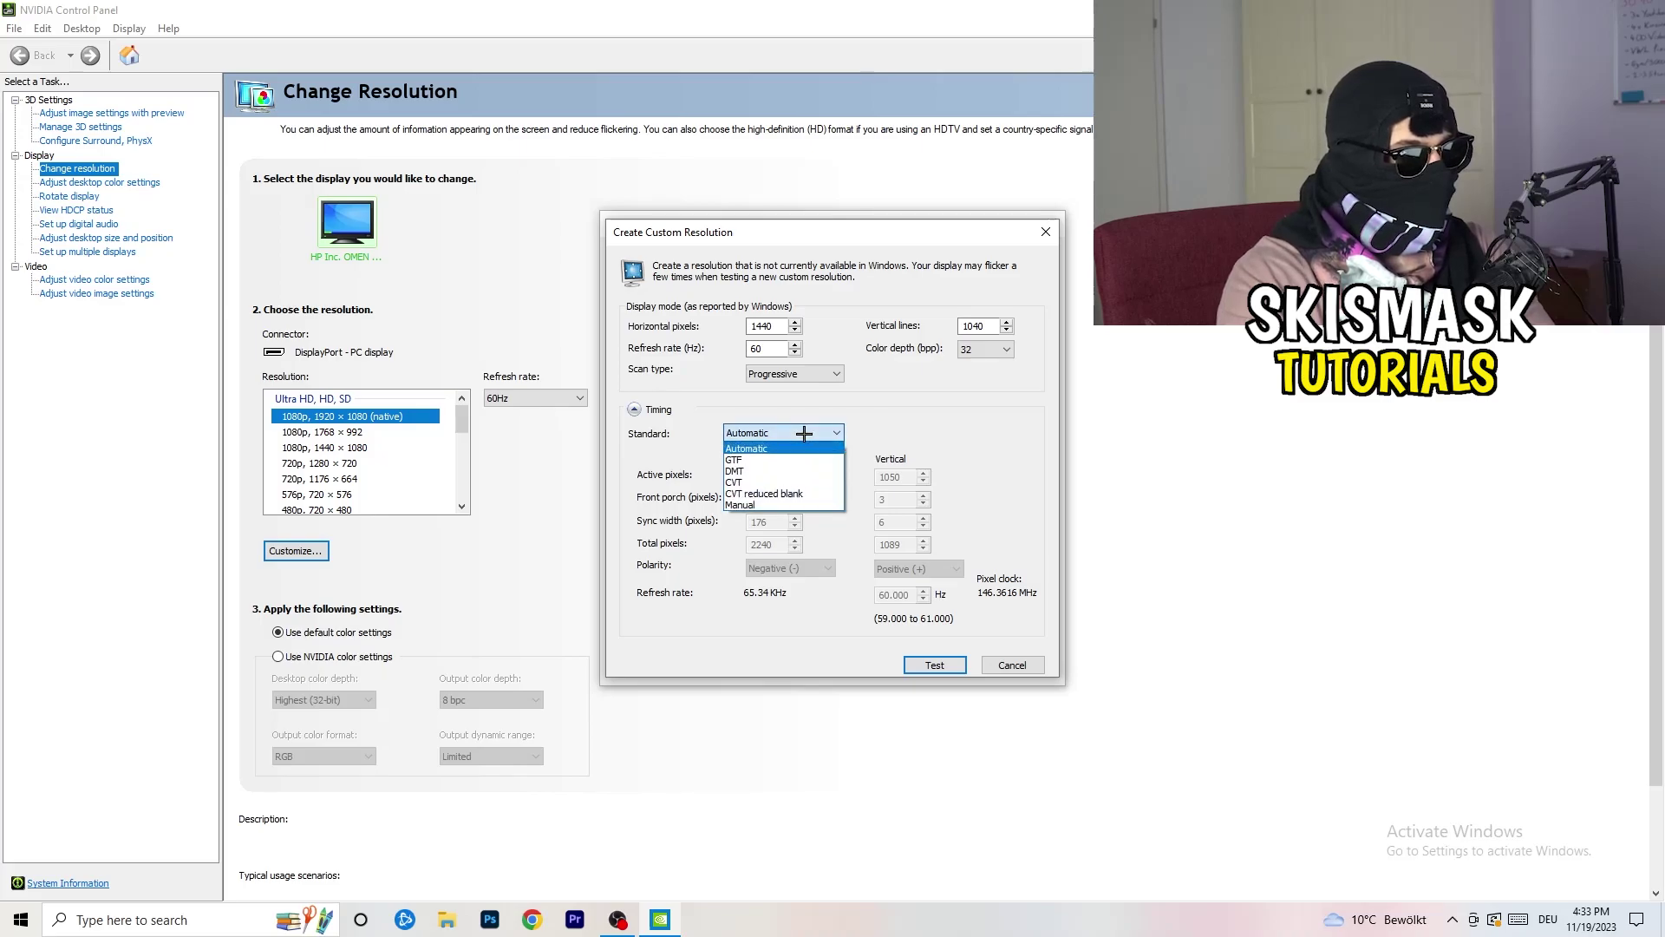
{"action": "left_click", "coordinate": [915, 442]}
{"action": "left_click", "coordinate": [773, 434]}
{"action": "left_click", "coordinate": [973, 430]}
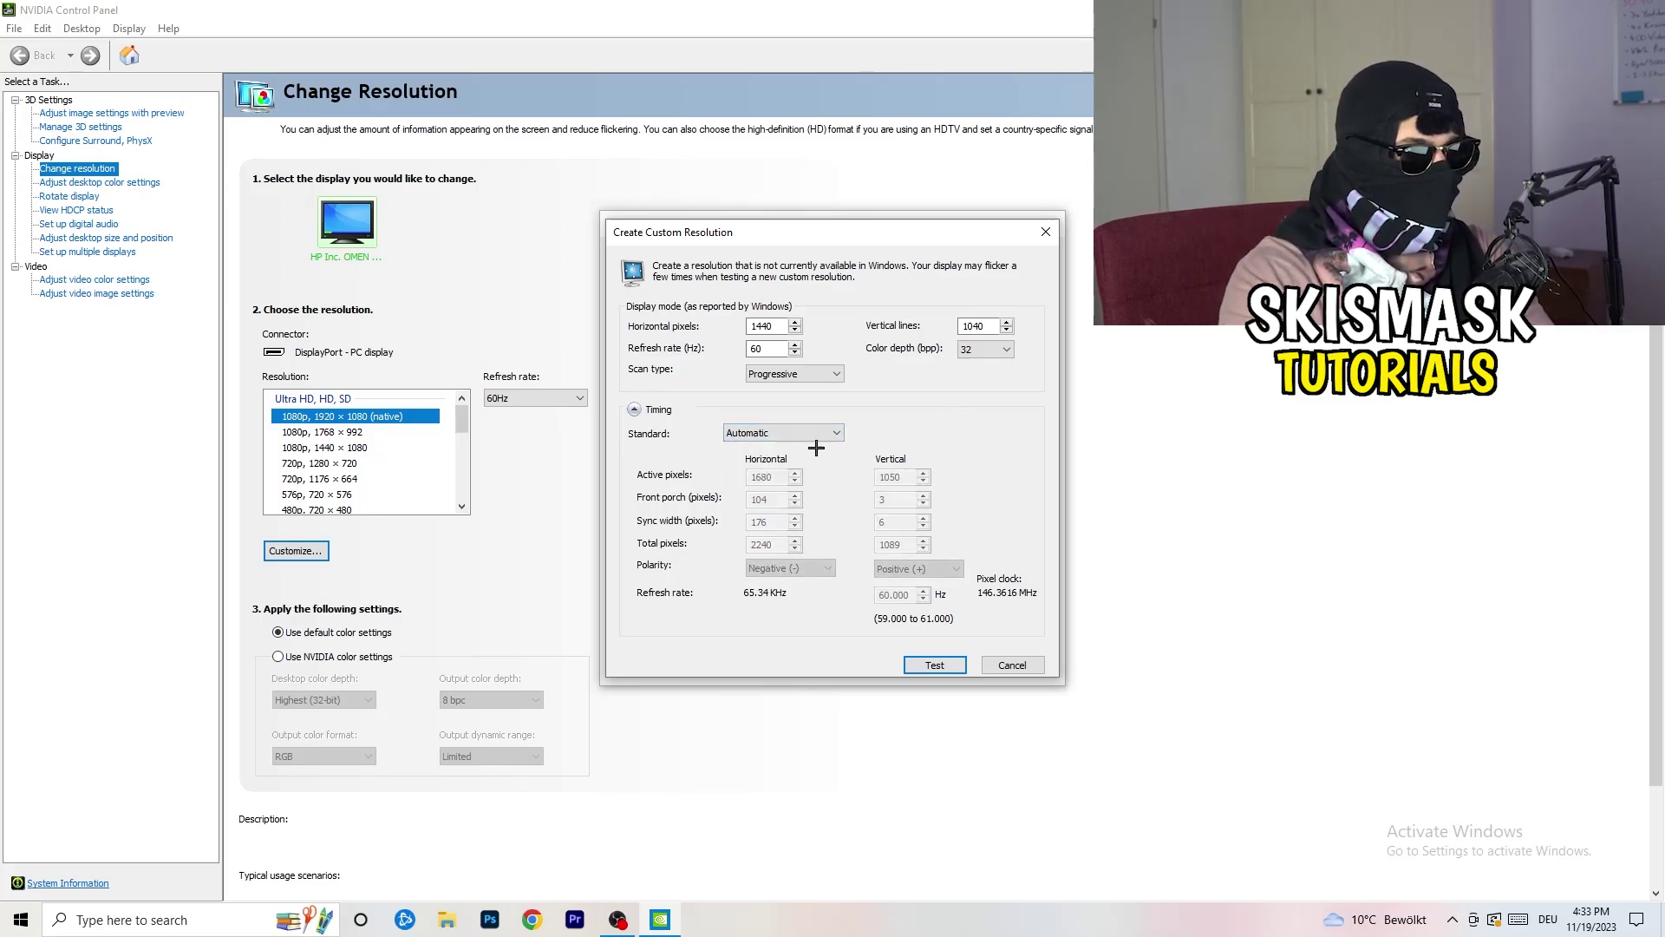
{"action": "left_click", "coordinate": [779, 434]}
{"action": "left_click", "coordinate": [781, 511]}
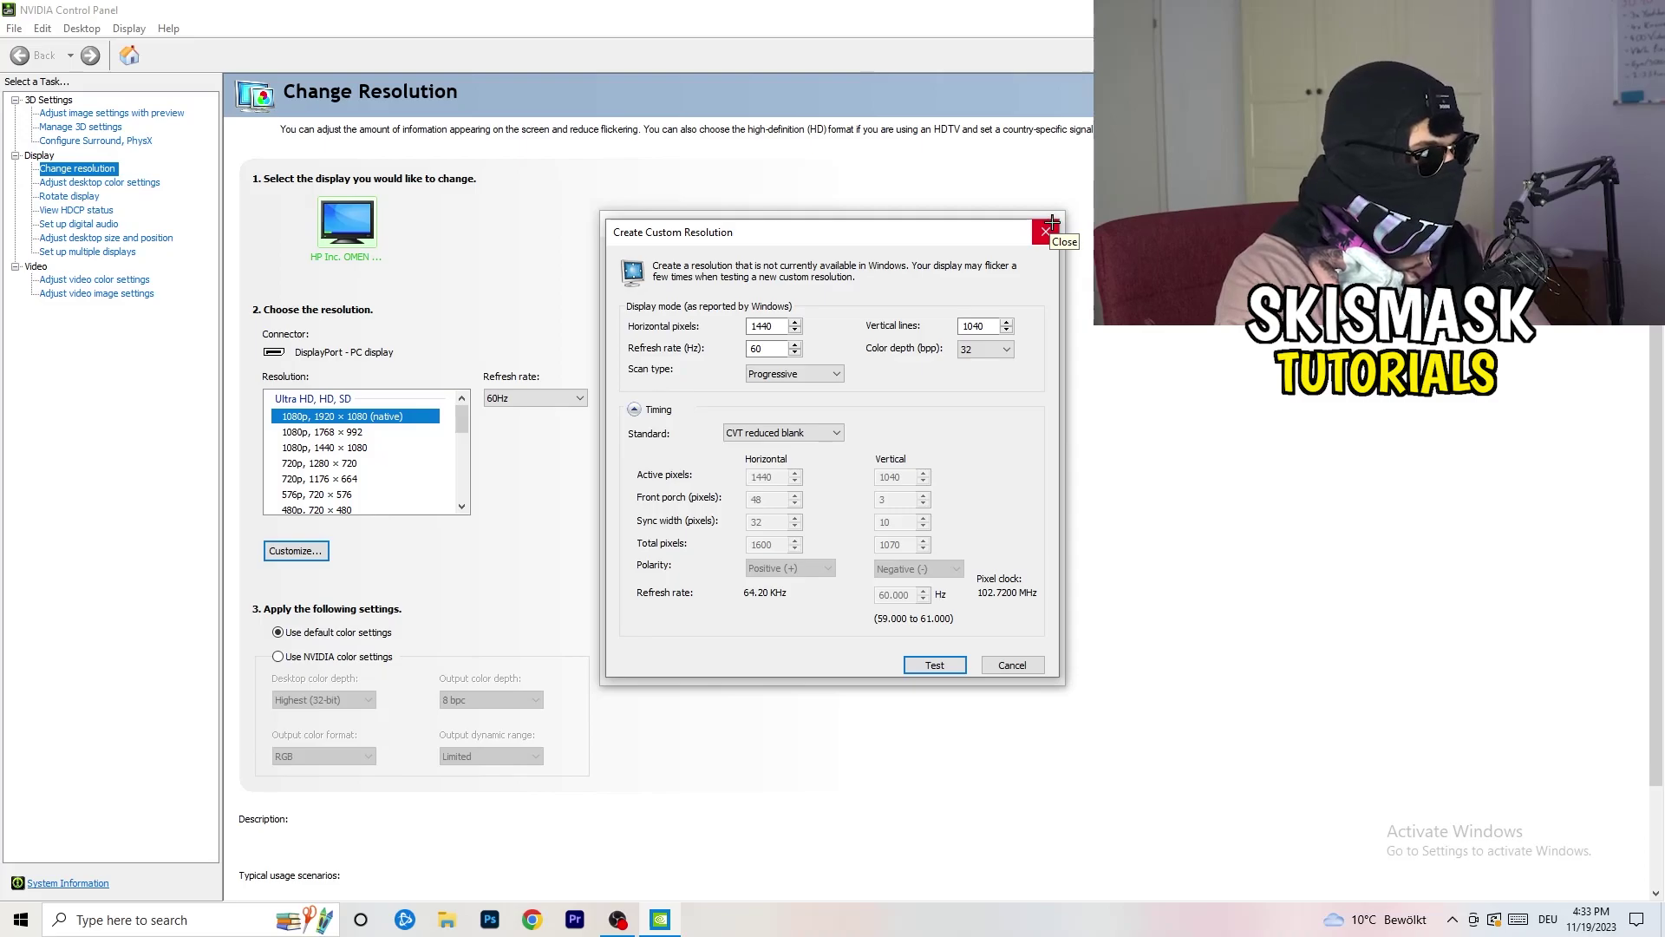
Close the custom resolution dialogs untested and exit NVIDIA Control Panel.
{"action": "left_click", "coordinate": [1049, 231]}
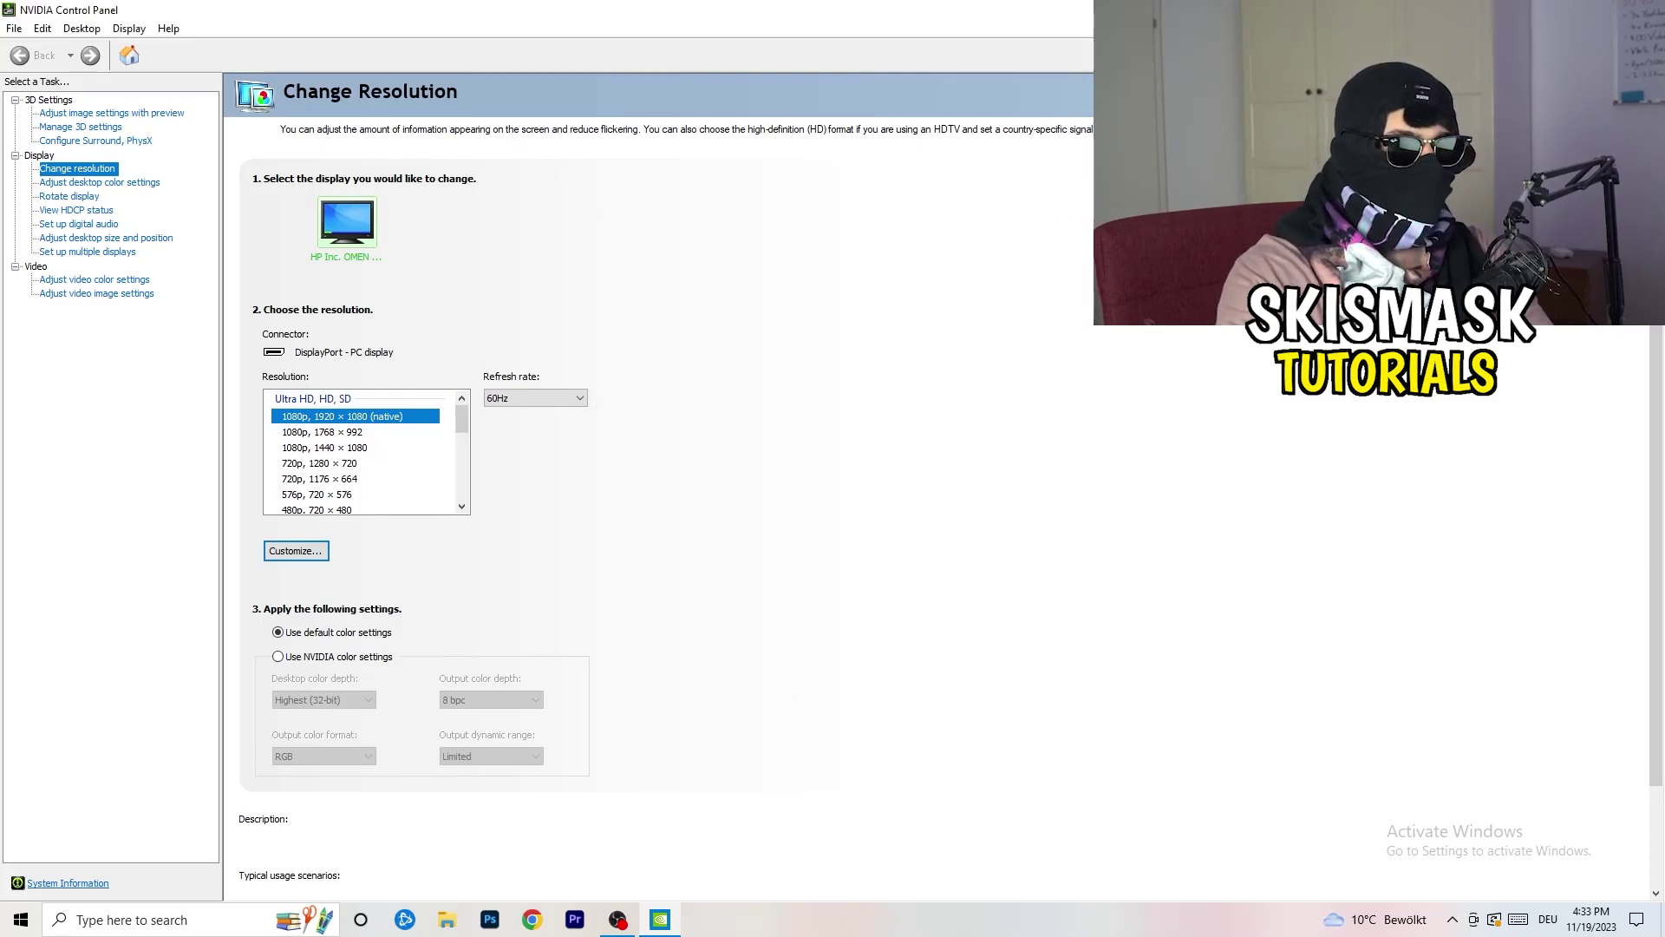
{"action": "key", "text": "alt+F4"}
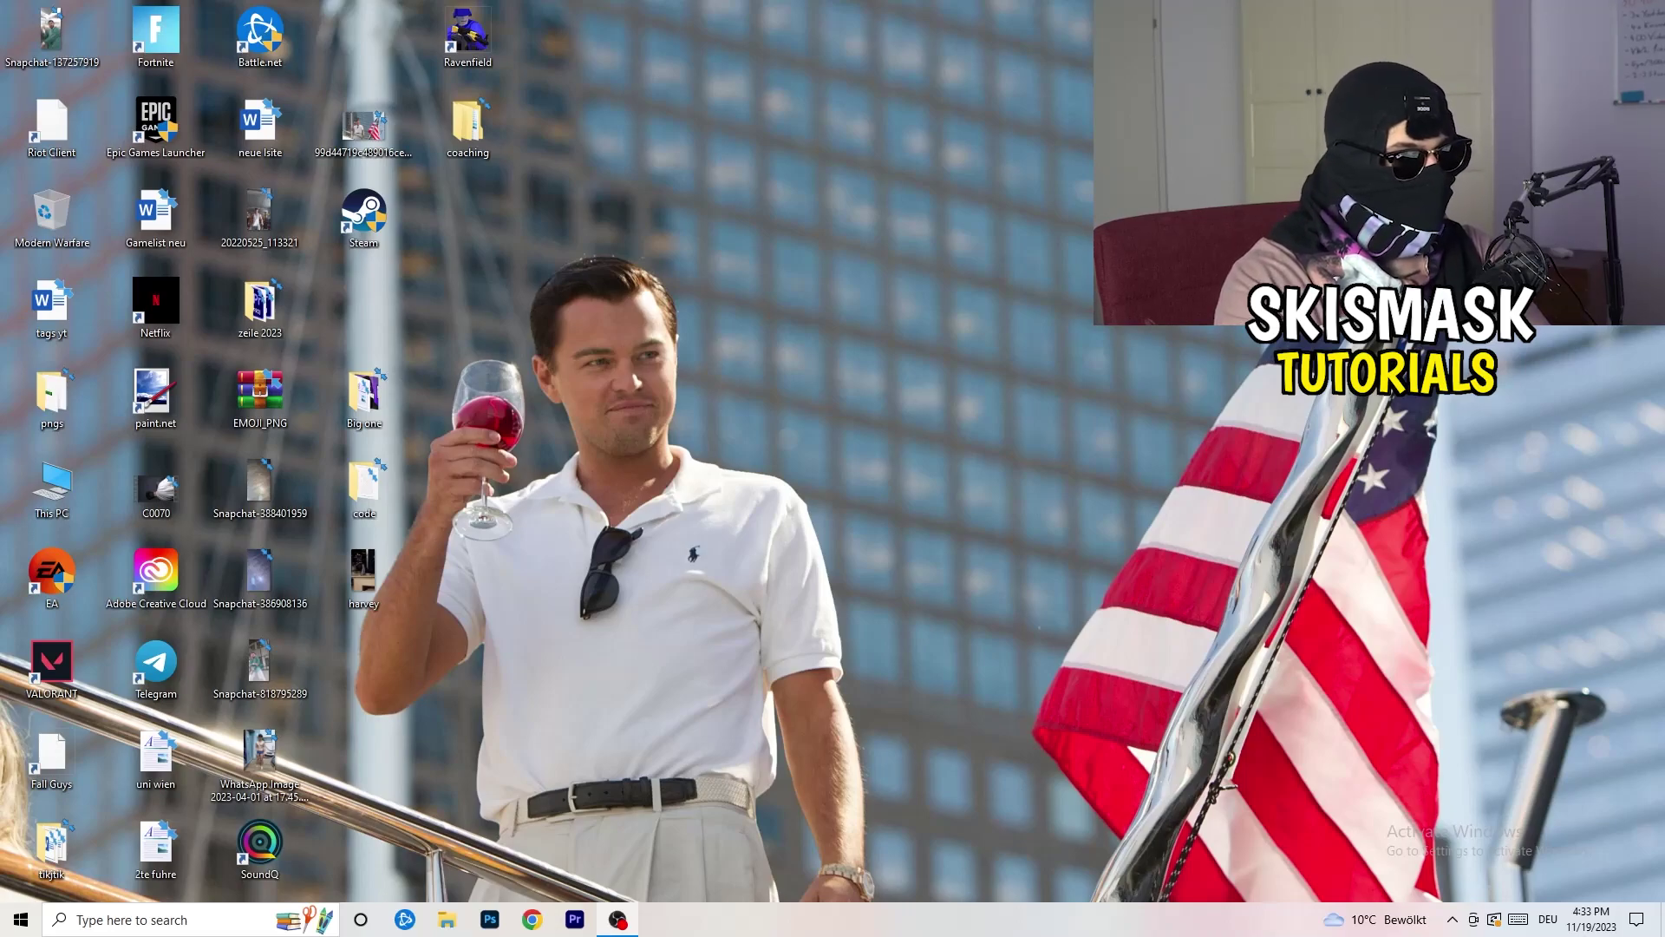
Launch Windows Settings from the Start menu.
{"action": "left_click", "coordinate": [21, 919]}
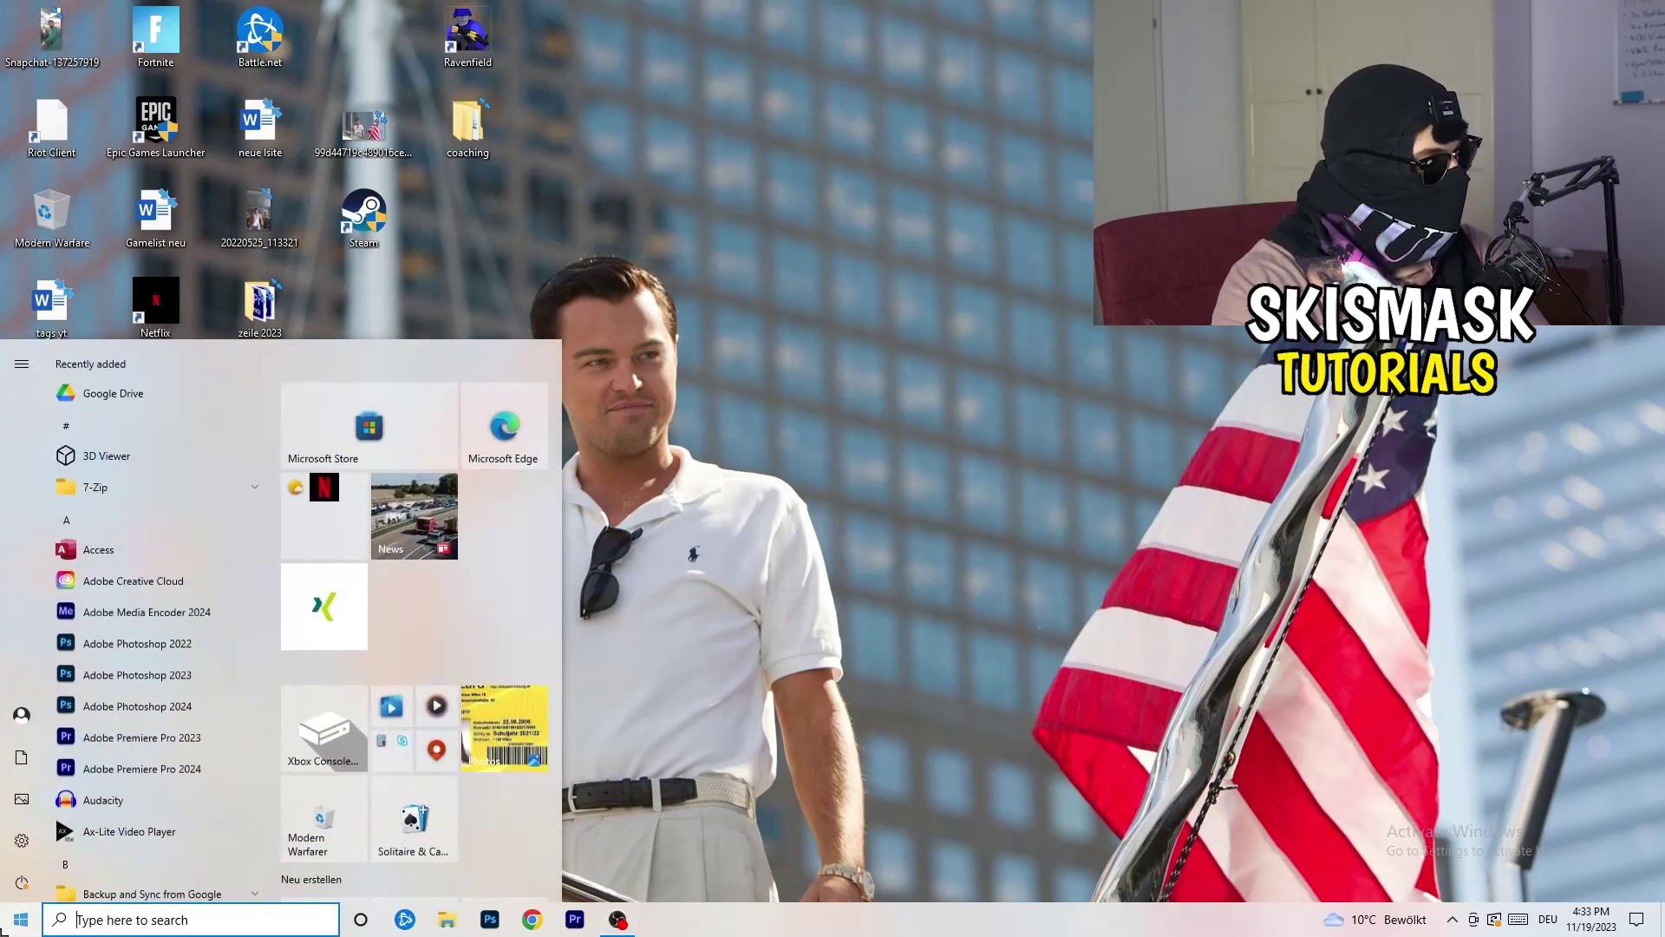
{"action": "left_click", "coordinate": [23, 840]}
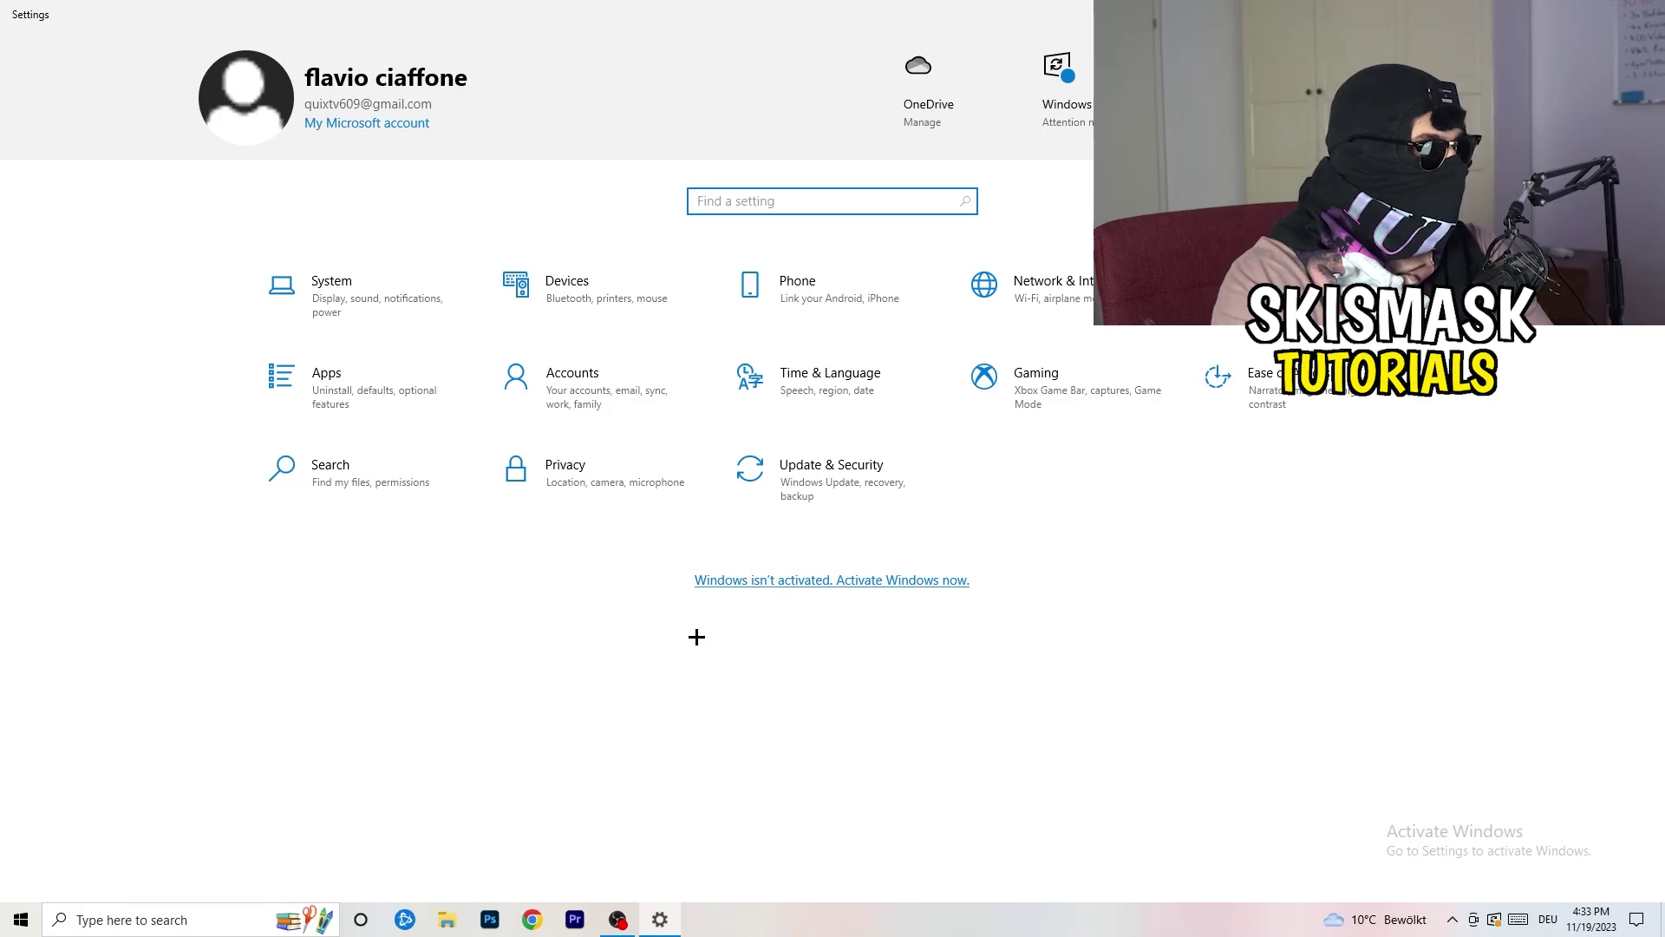
On the Display page, keep the display scale at 100% (Recommended).
{"action": "left_click", "coordinate": [365, 314]}
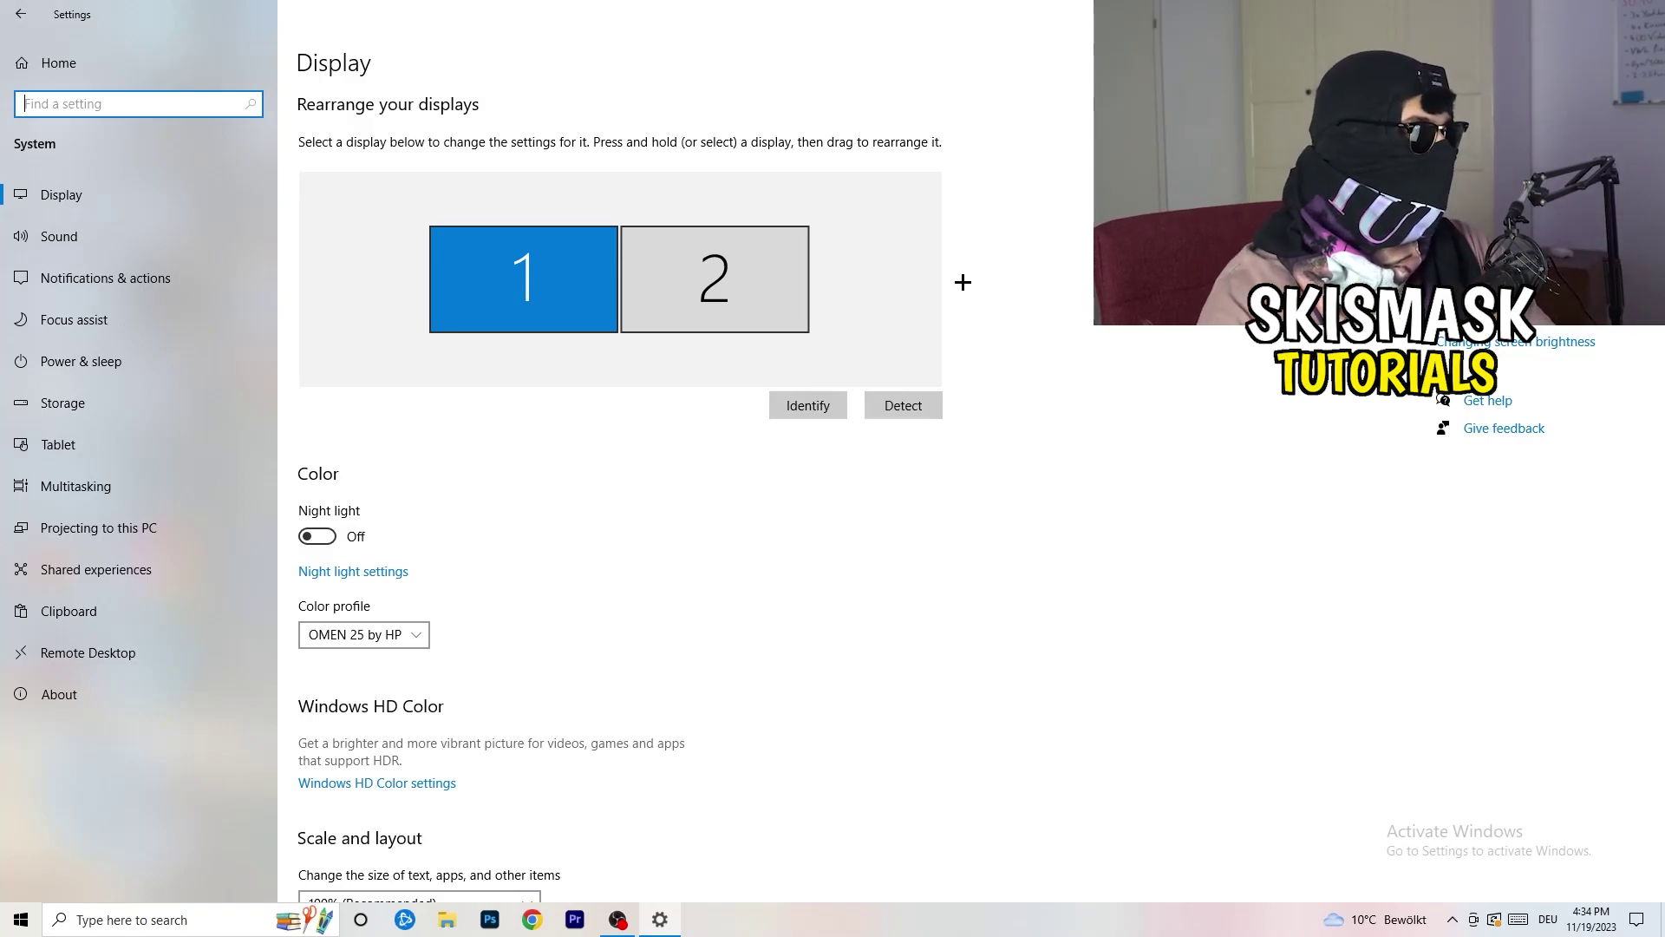
{"action": "scroll", "coordinate": [552, 426], "scroll_direction": "down", "scroll_amount": 3}
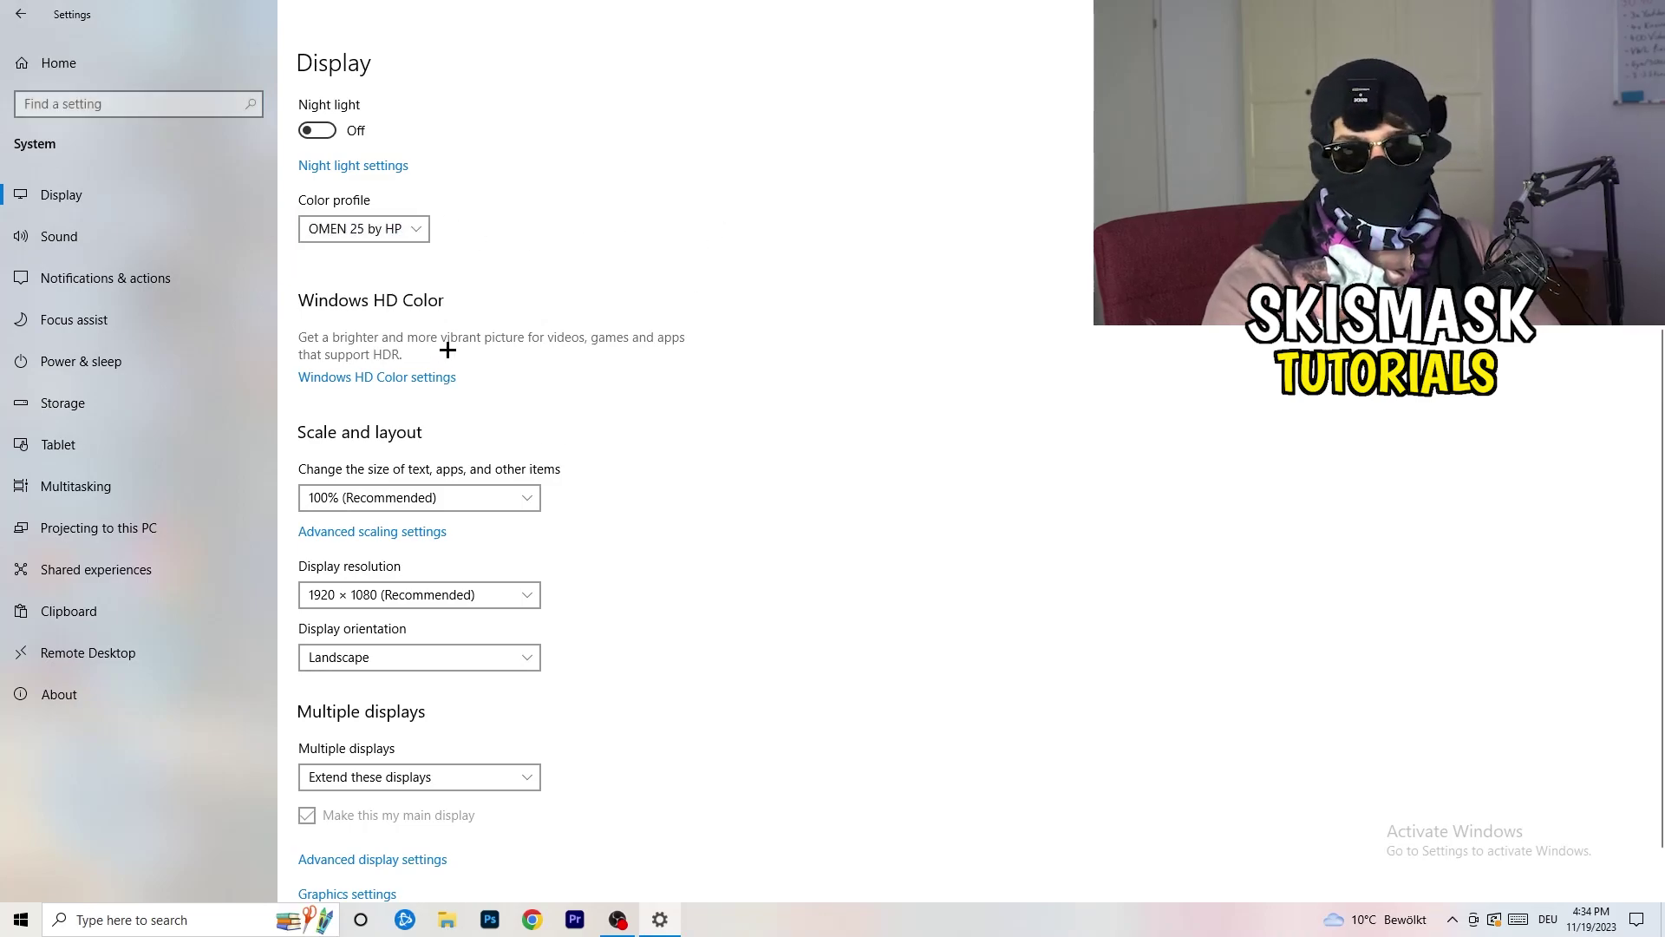
{"action": "scroll", "coordinate": [391, 371], "scroll_direction": "down", "scroll_amount": 1}
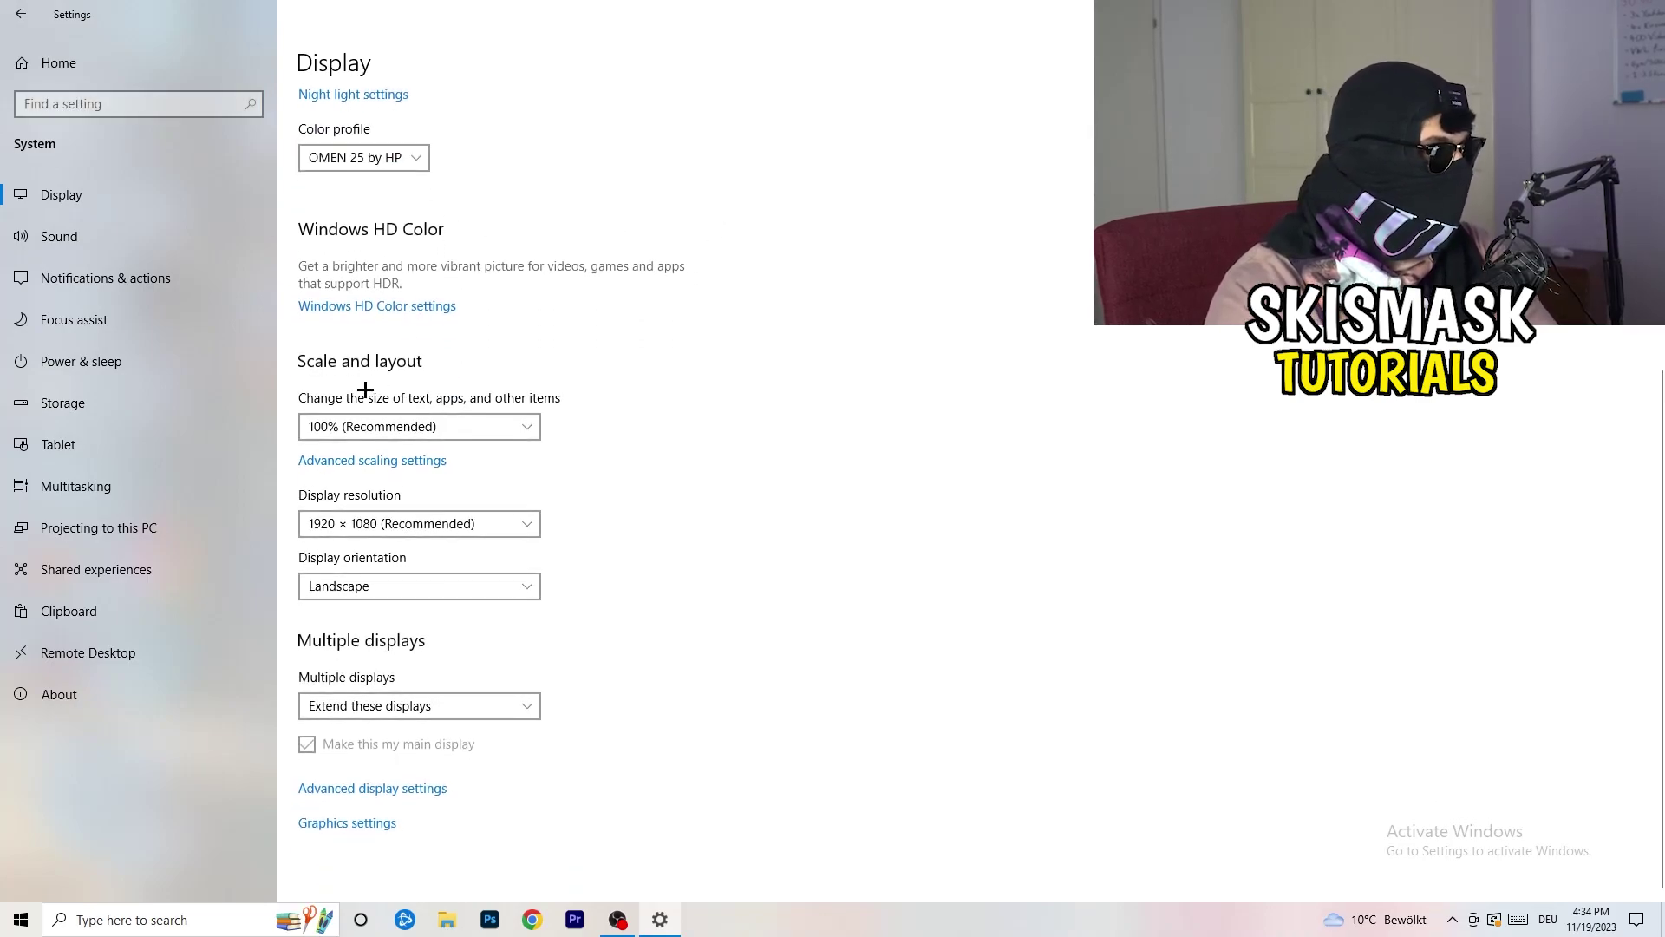
{"action": "left_click", "coordinate": [513, 423]}
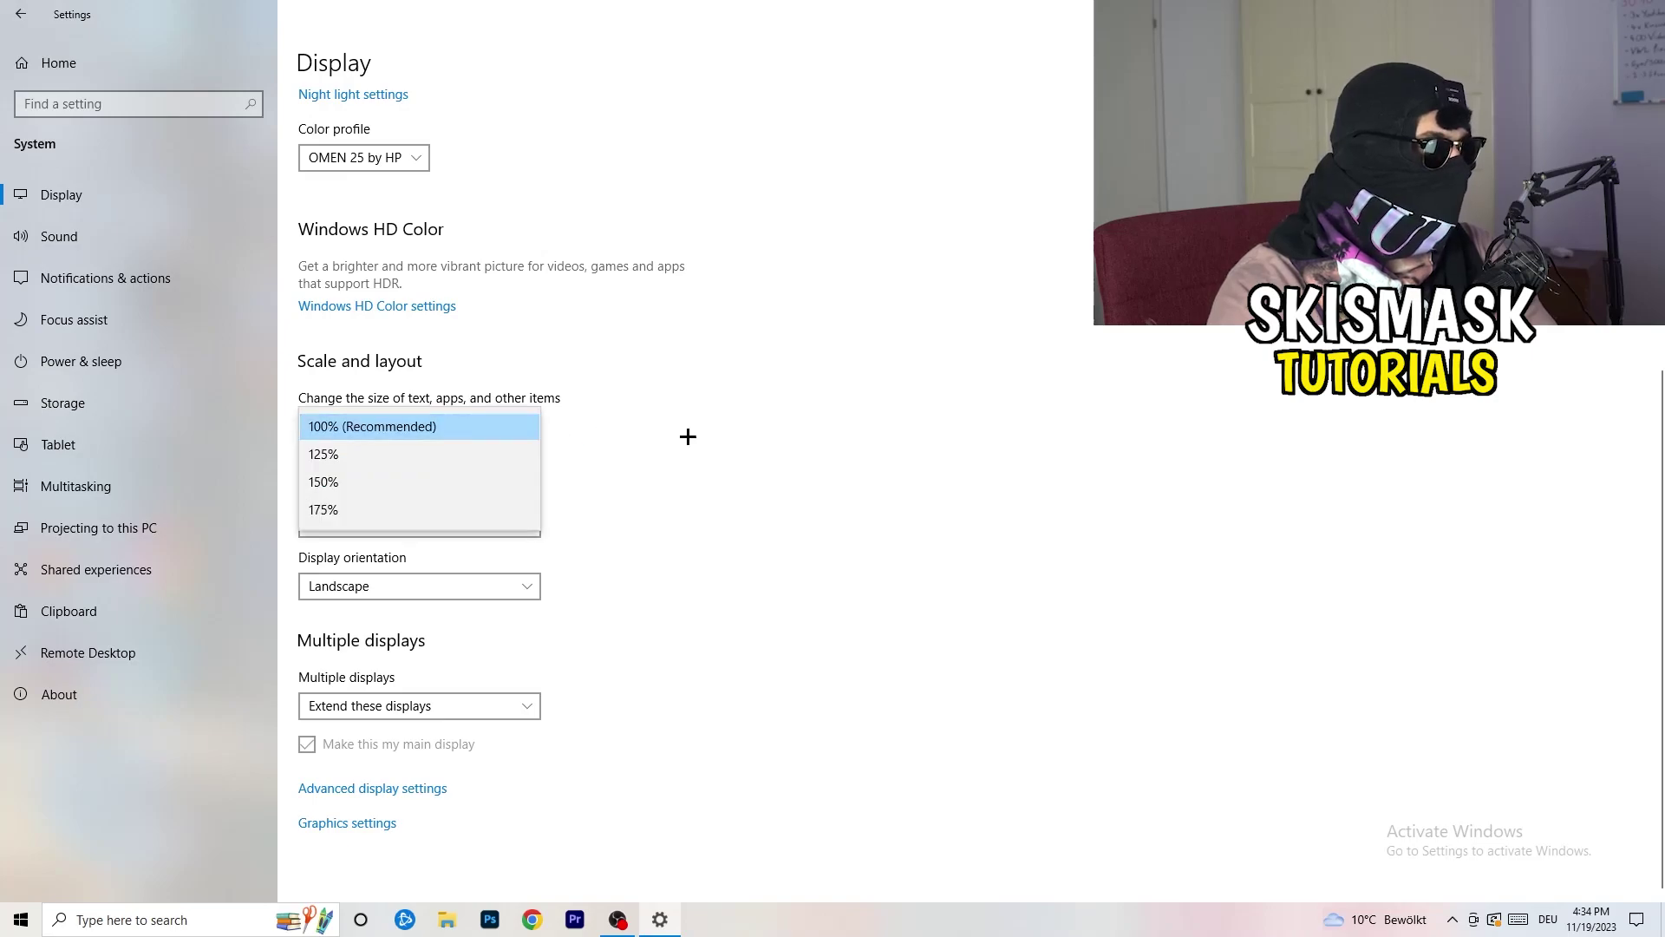
{"action": "left_click", "coordinate": [816, 408]}
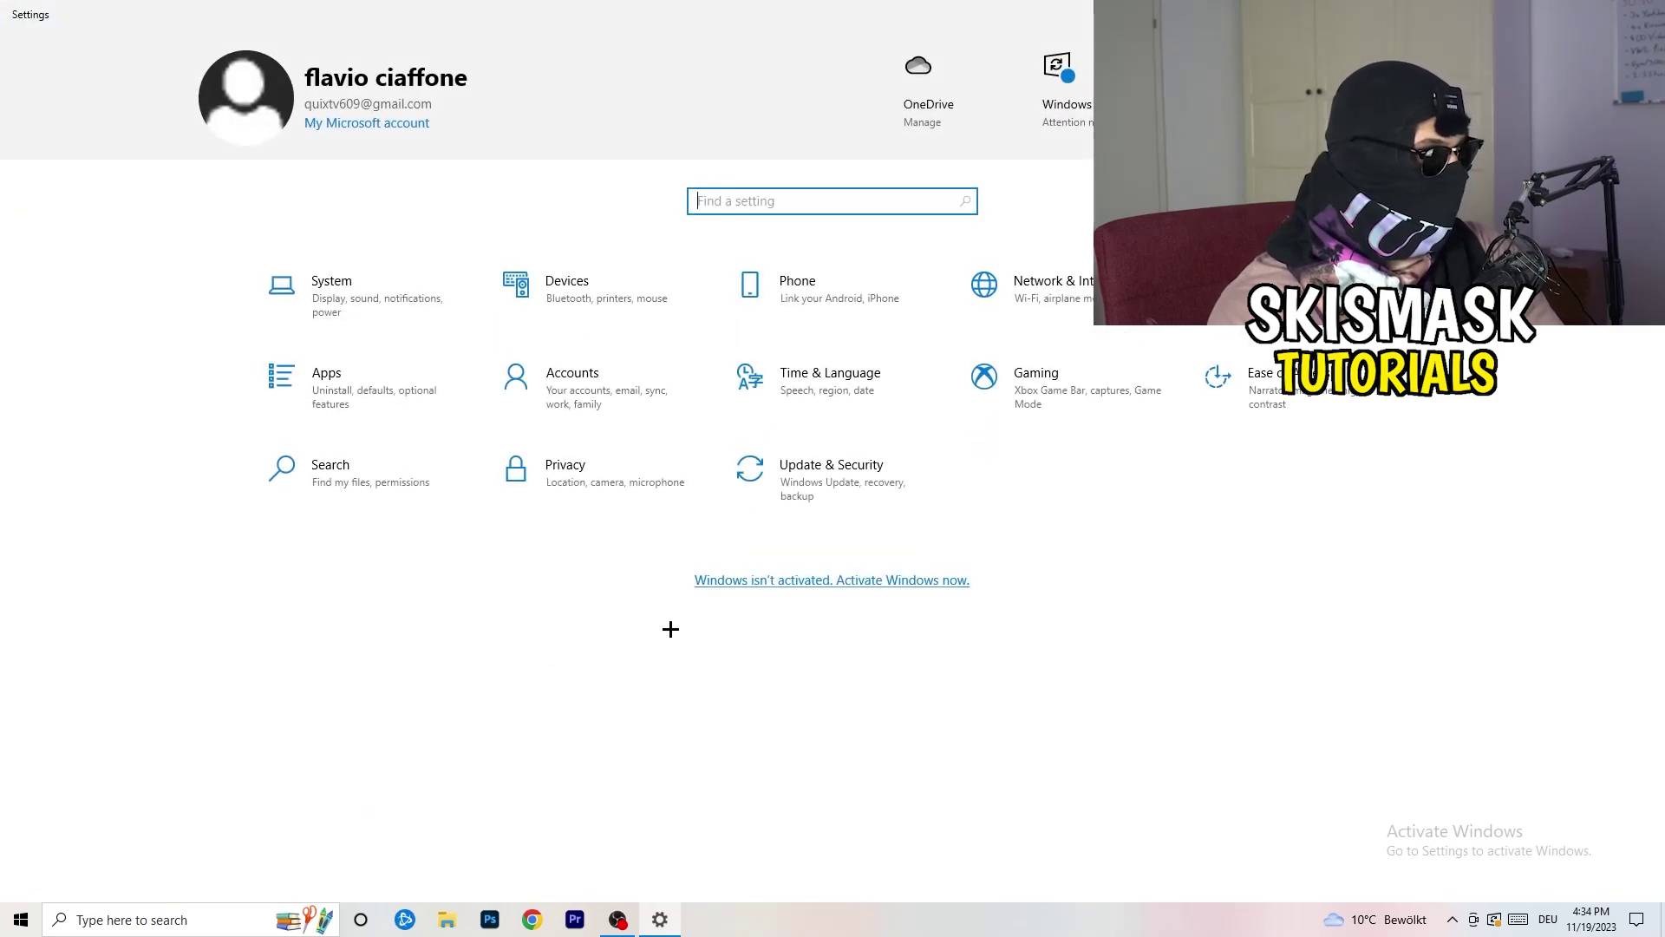
Go into the Xbox Game Bar settings to switch it off.
{"action": "left_click", "coordinate": [1106, 414]}
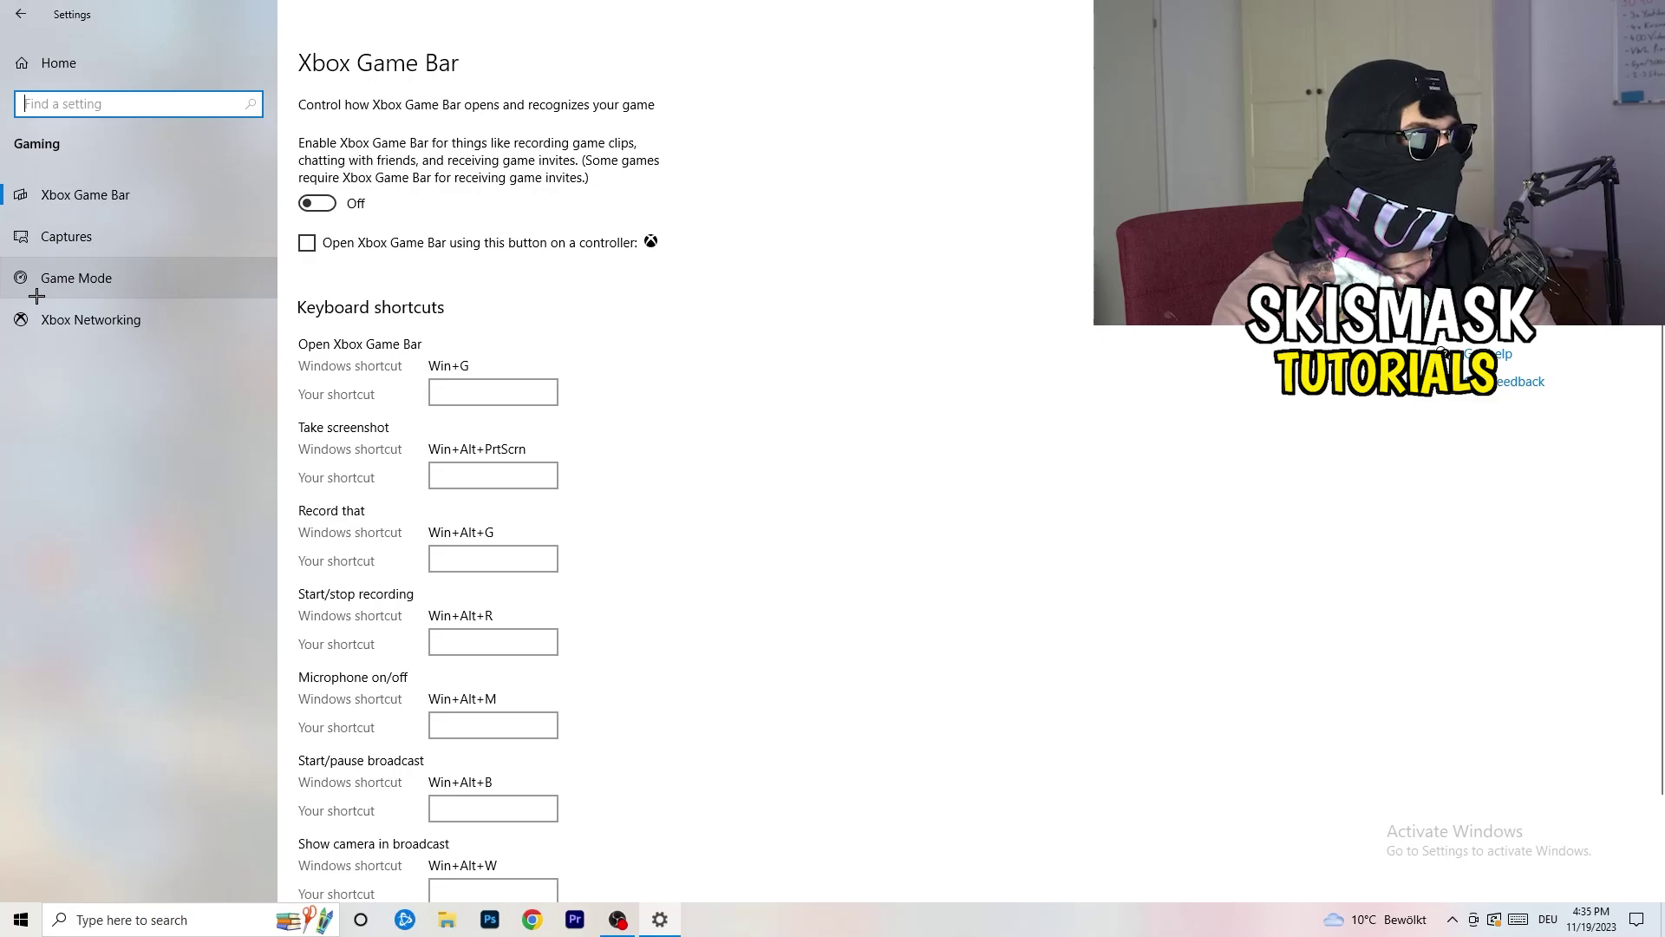
{"action": "left_click", "coordinate": [97, 276]}
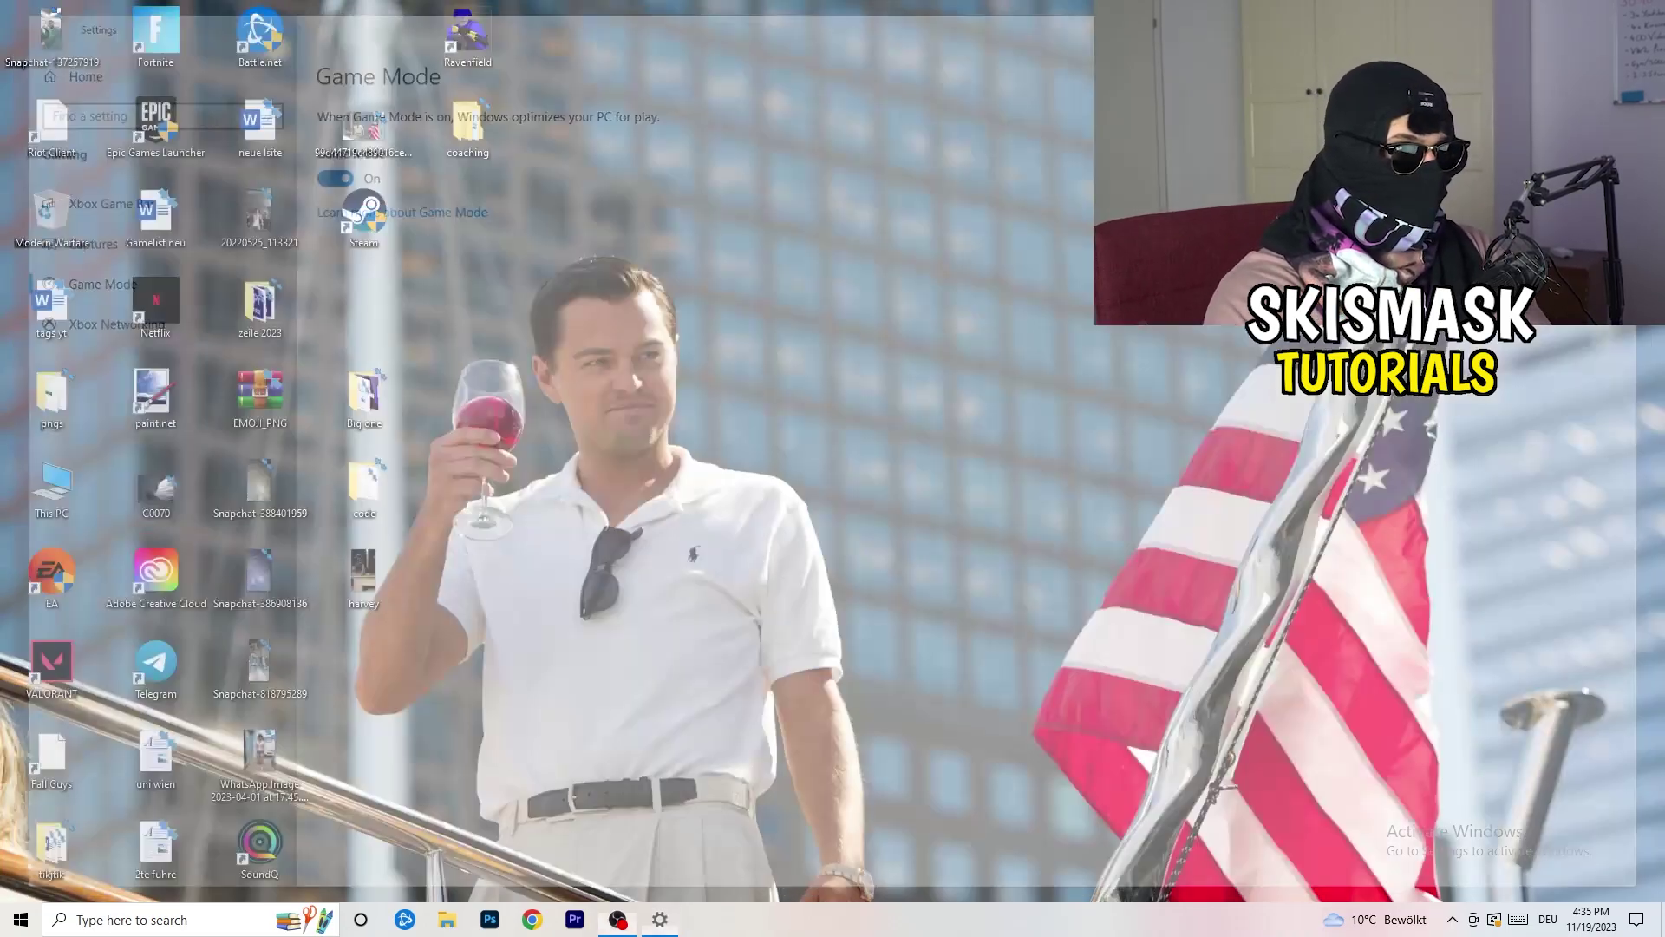
Close Settings and bring up the Steam desktop shortcut's Properties window.
{"action": "key", "text": "alt+F4"}
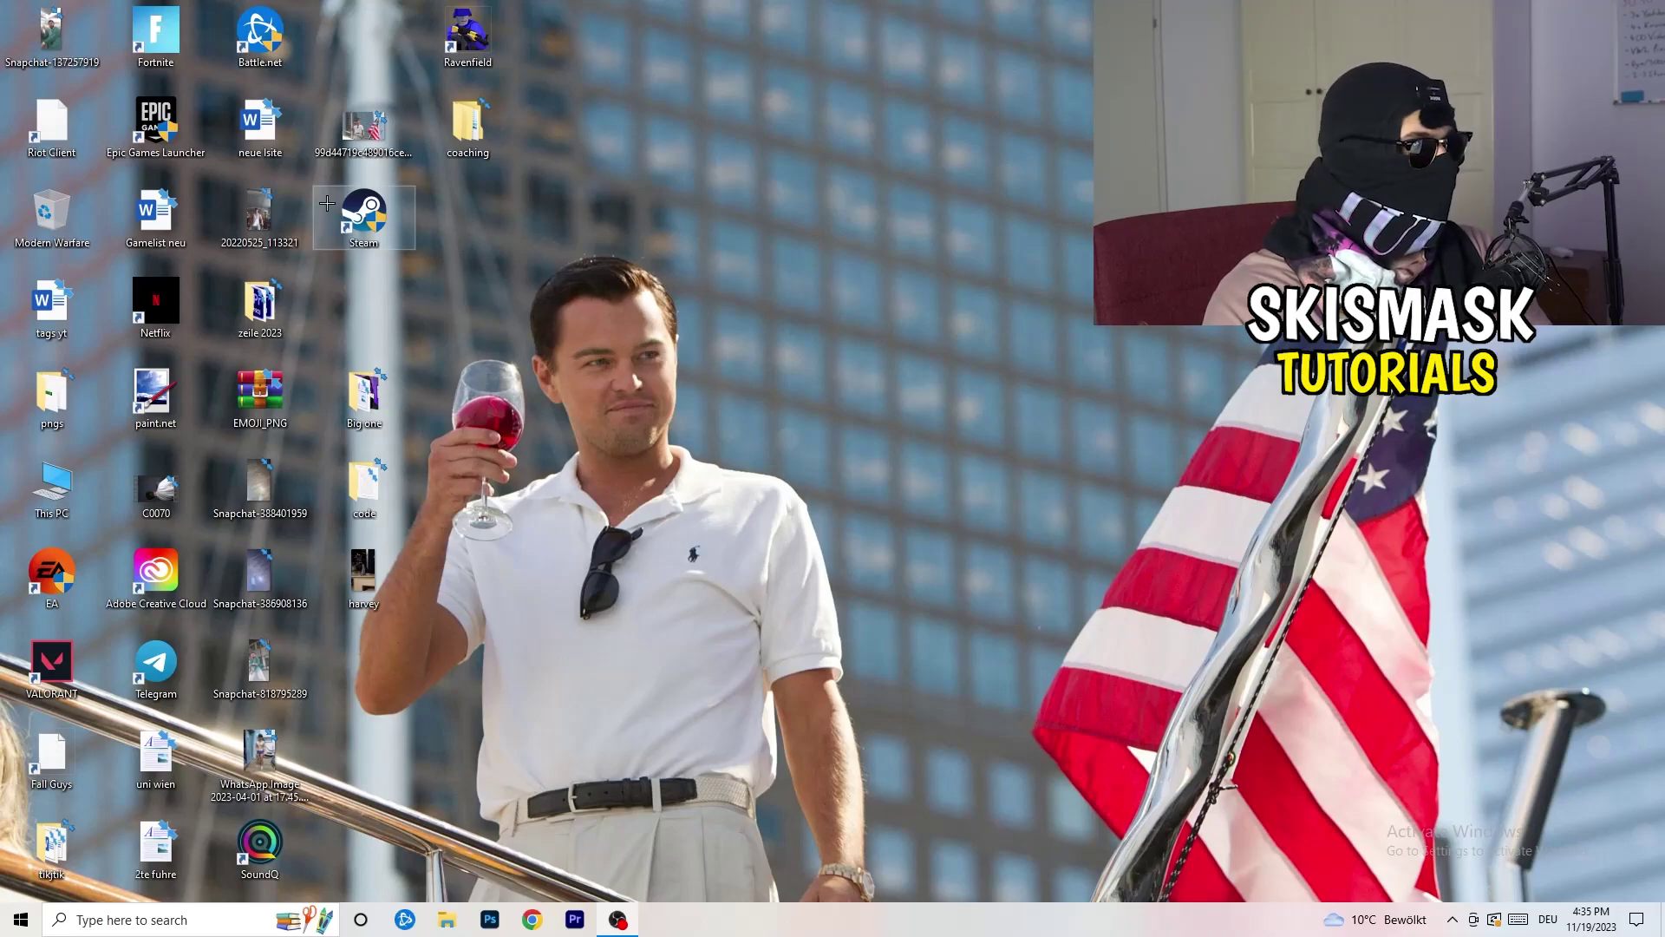
{"action": "left_click_drag", "start_coordinate": [363, 215], "coordinate": [884, 306]}
{"action": "right_click", "coordinate": [891, 302]}
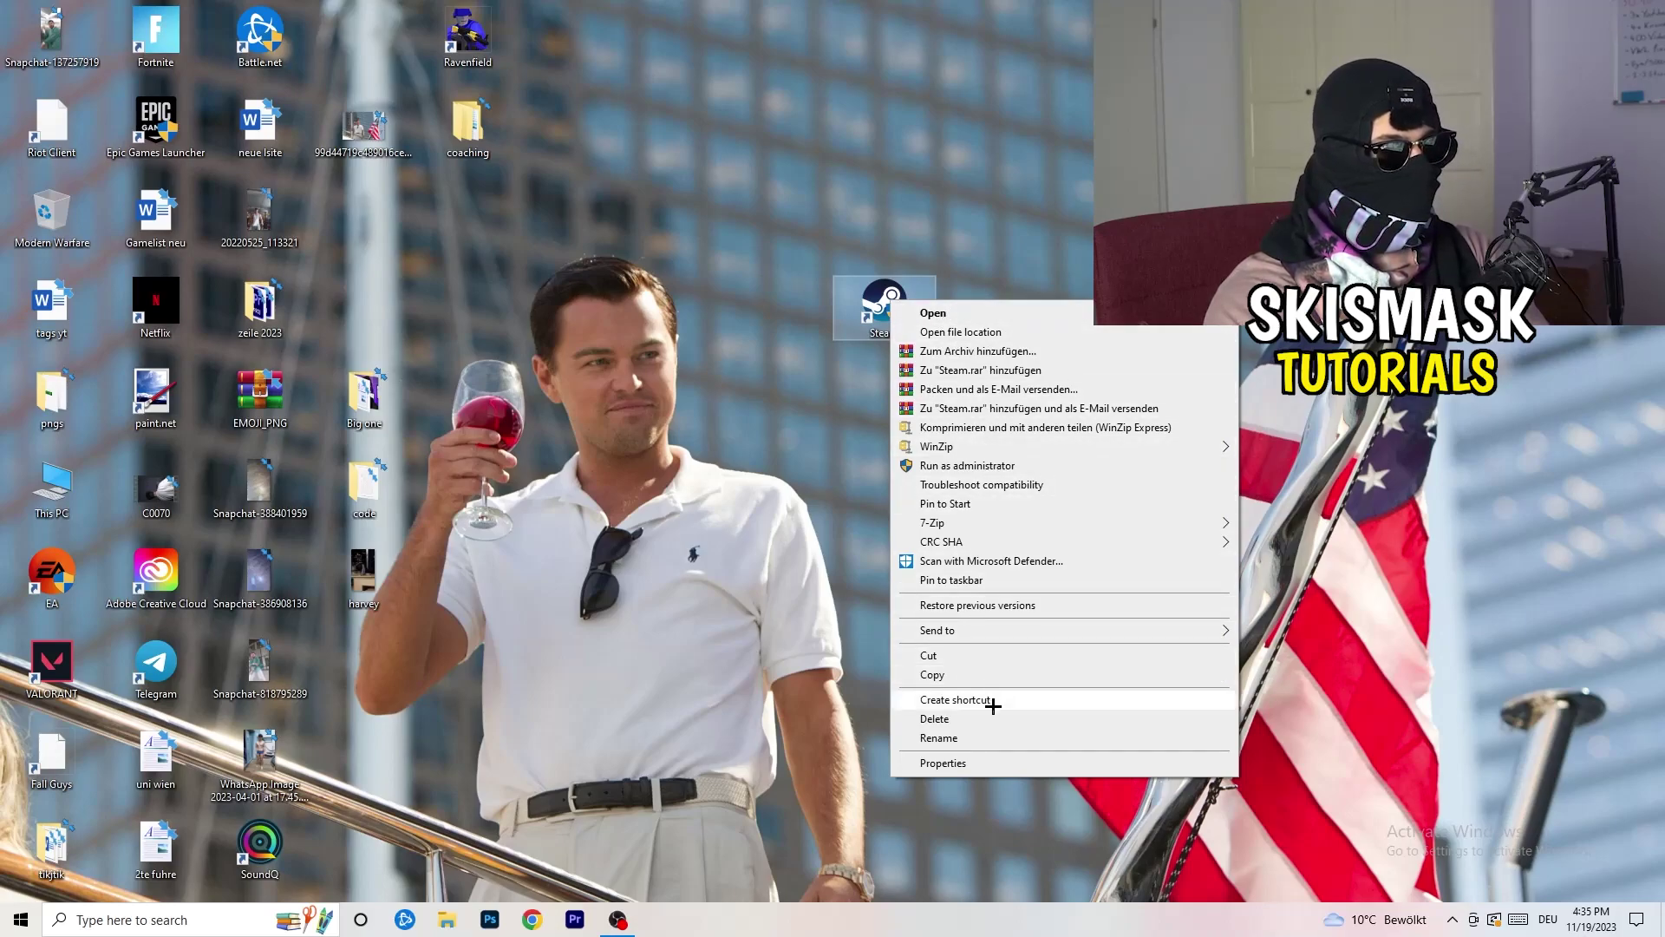
{"action": "left_click", "coordinate": [1002, 763]}
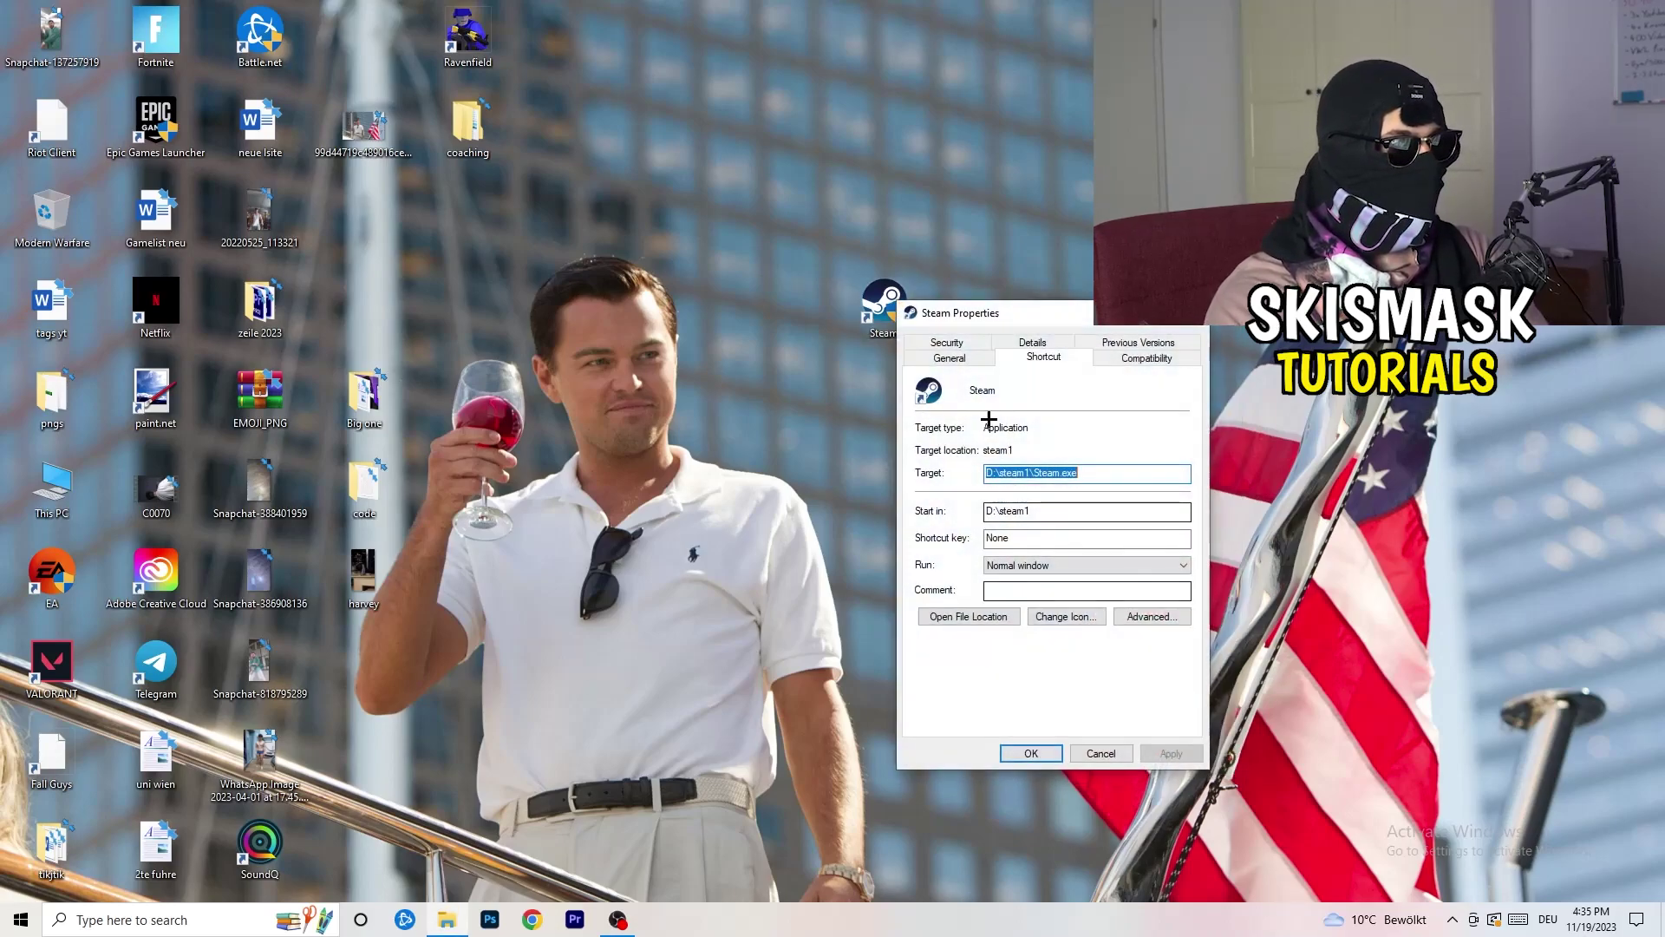
{"action": "left_click_drag", "start_coordinate": [981, 315], "coordinate": [716, 163]}
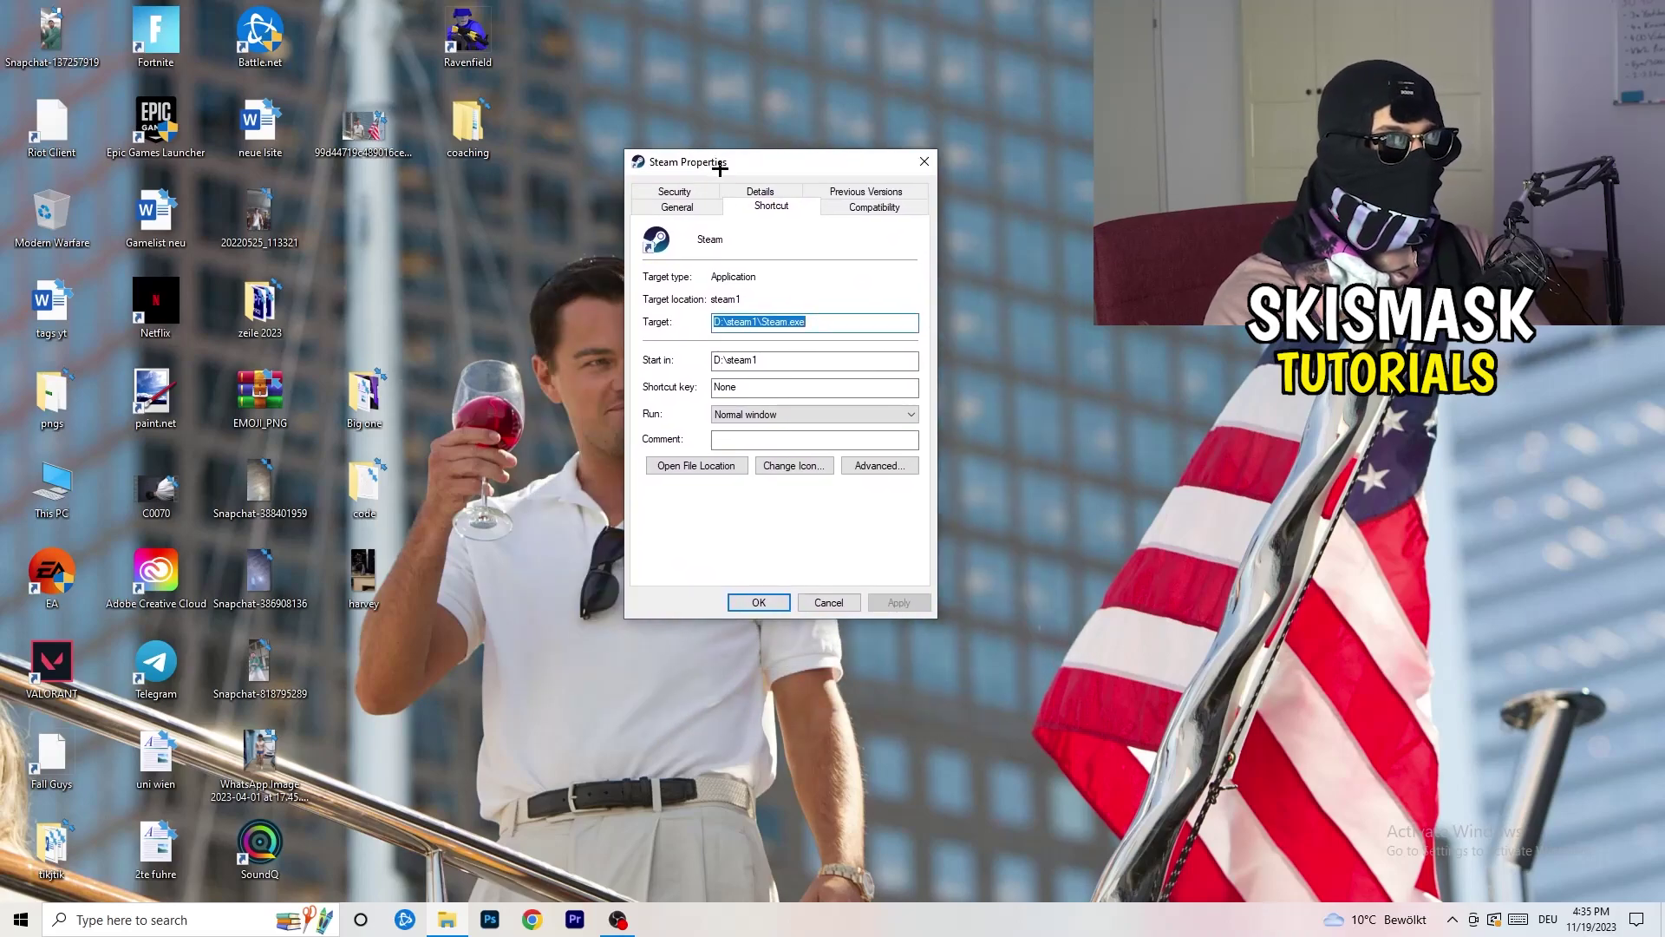
Set Steam to Windows 8 compatibility mode, keep Run as administrator, and confirm with OK.
{"action": "left_click", "coordinate": [885, 209]}
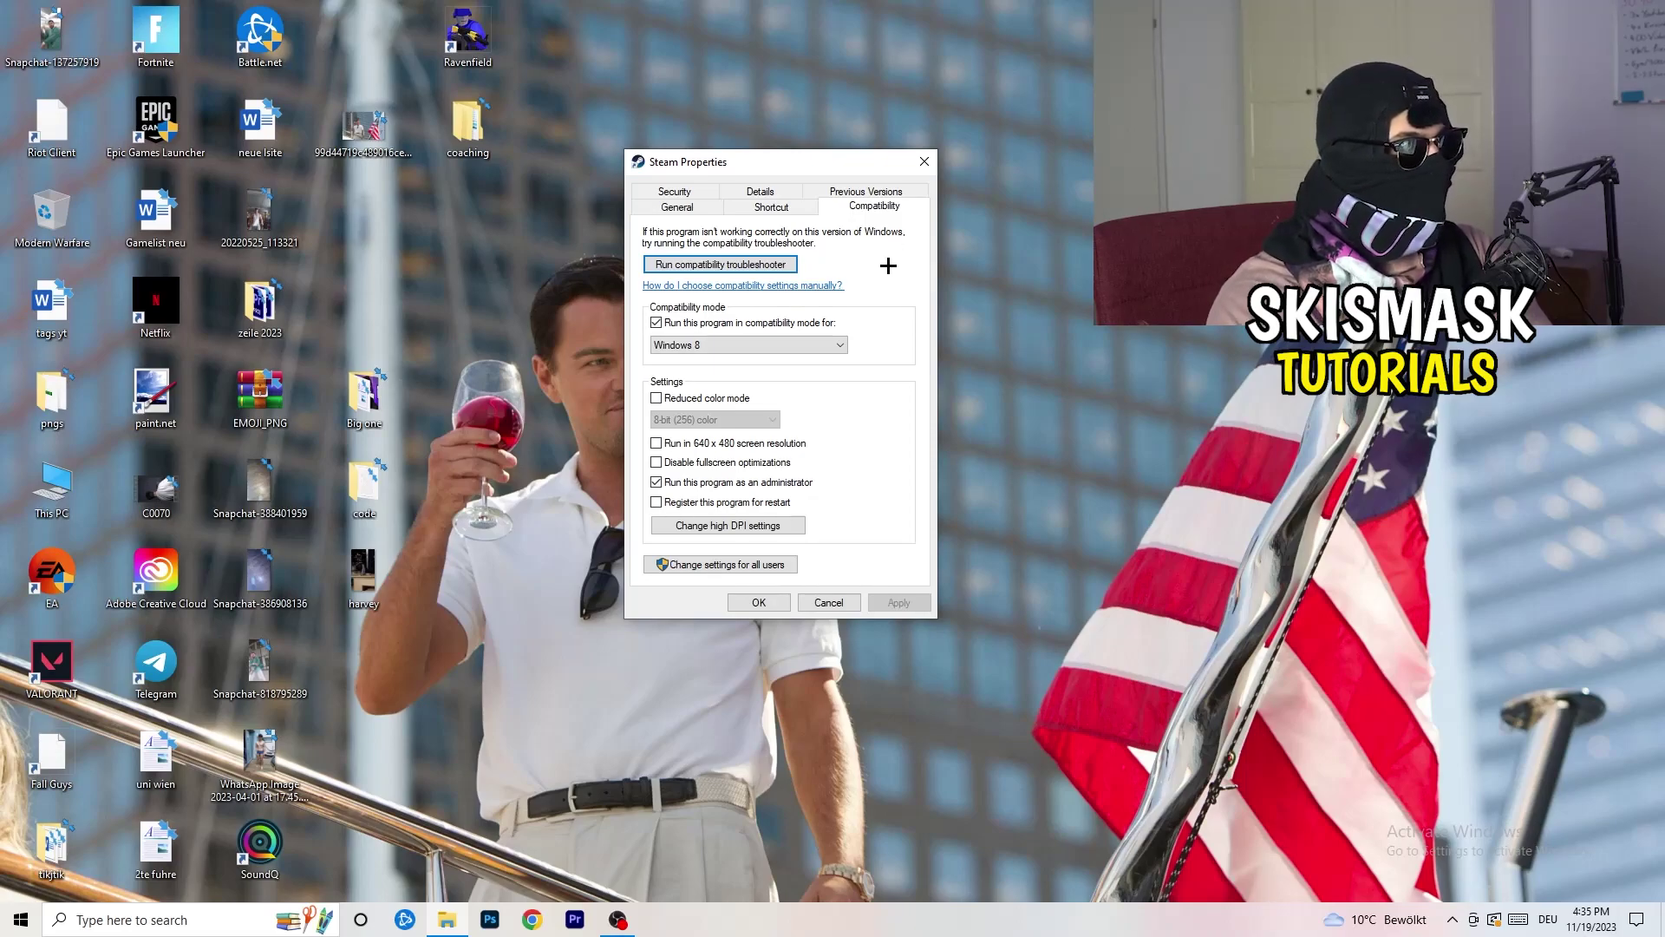
{"action": "left_click", "coordinate": [656, 323]}
{"action": "left_click", "coordinate": [787, 344]}
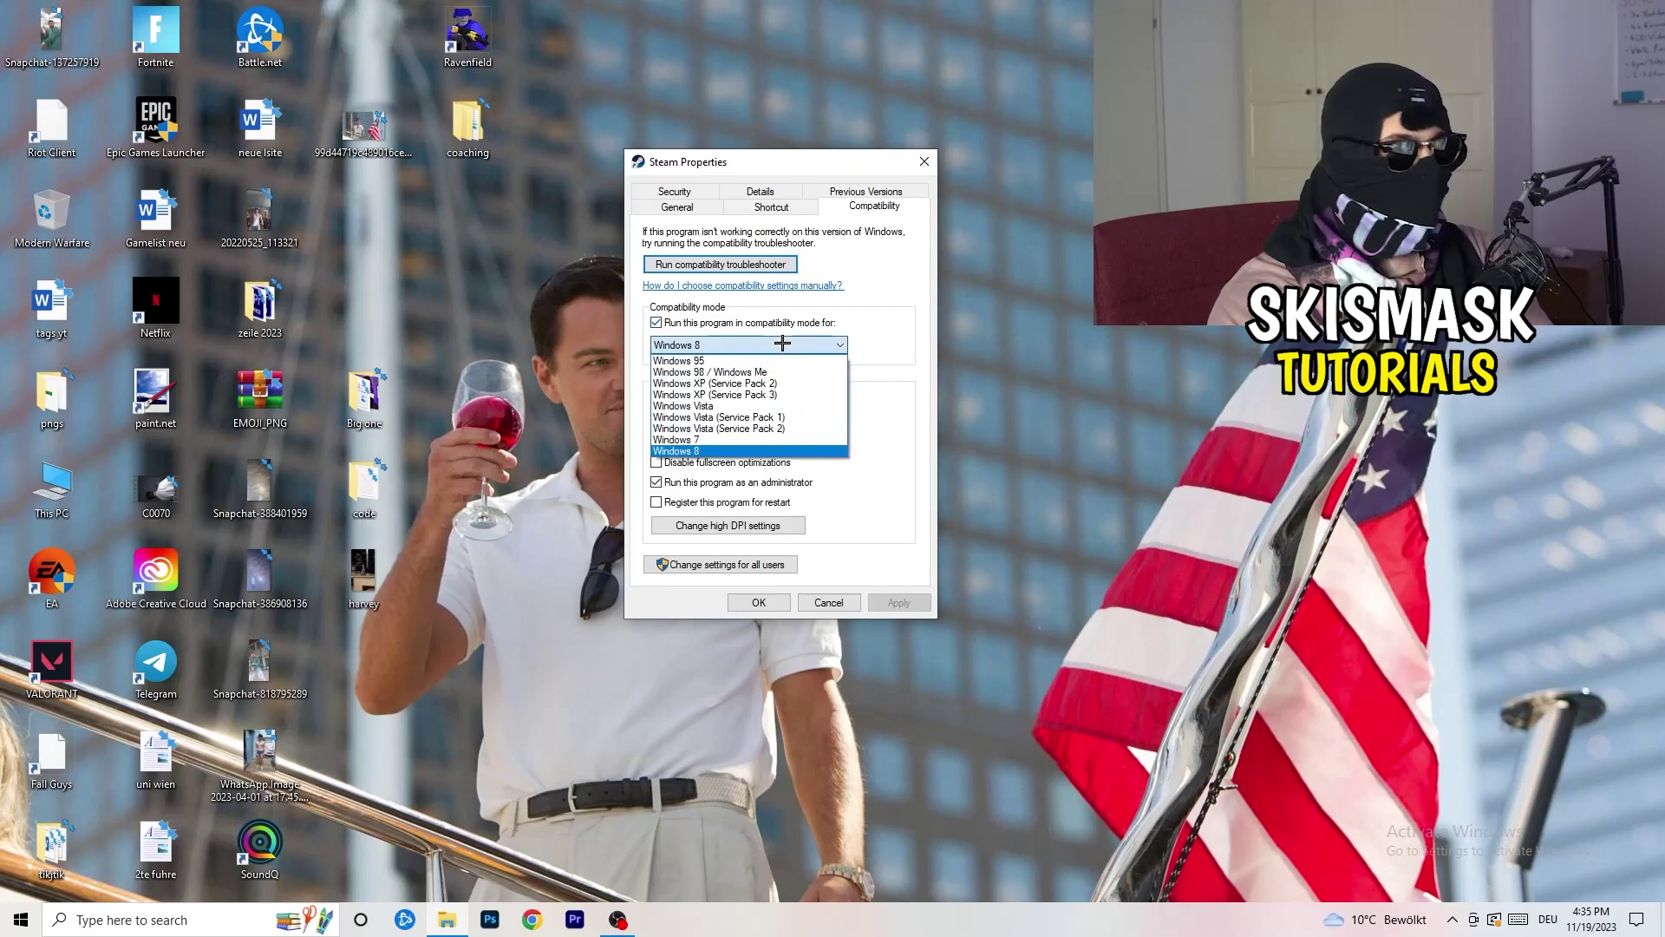
{"action": "left_click", "coordinate": [925, 332]}
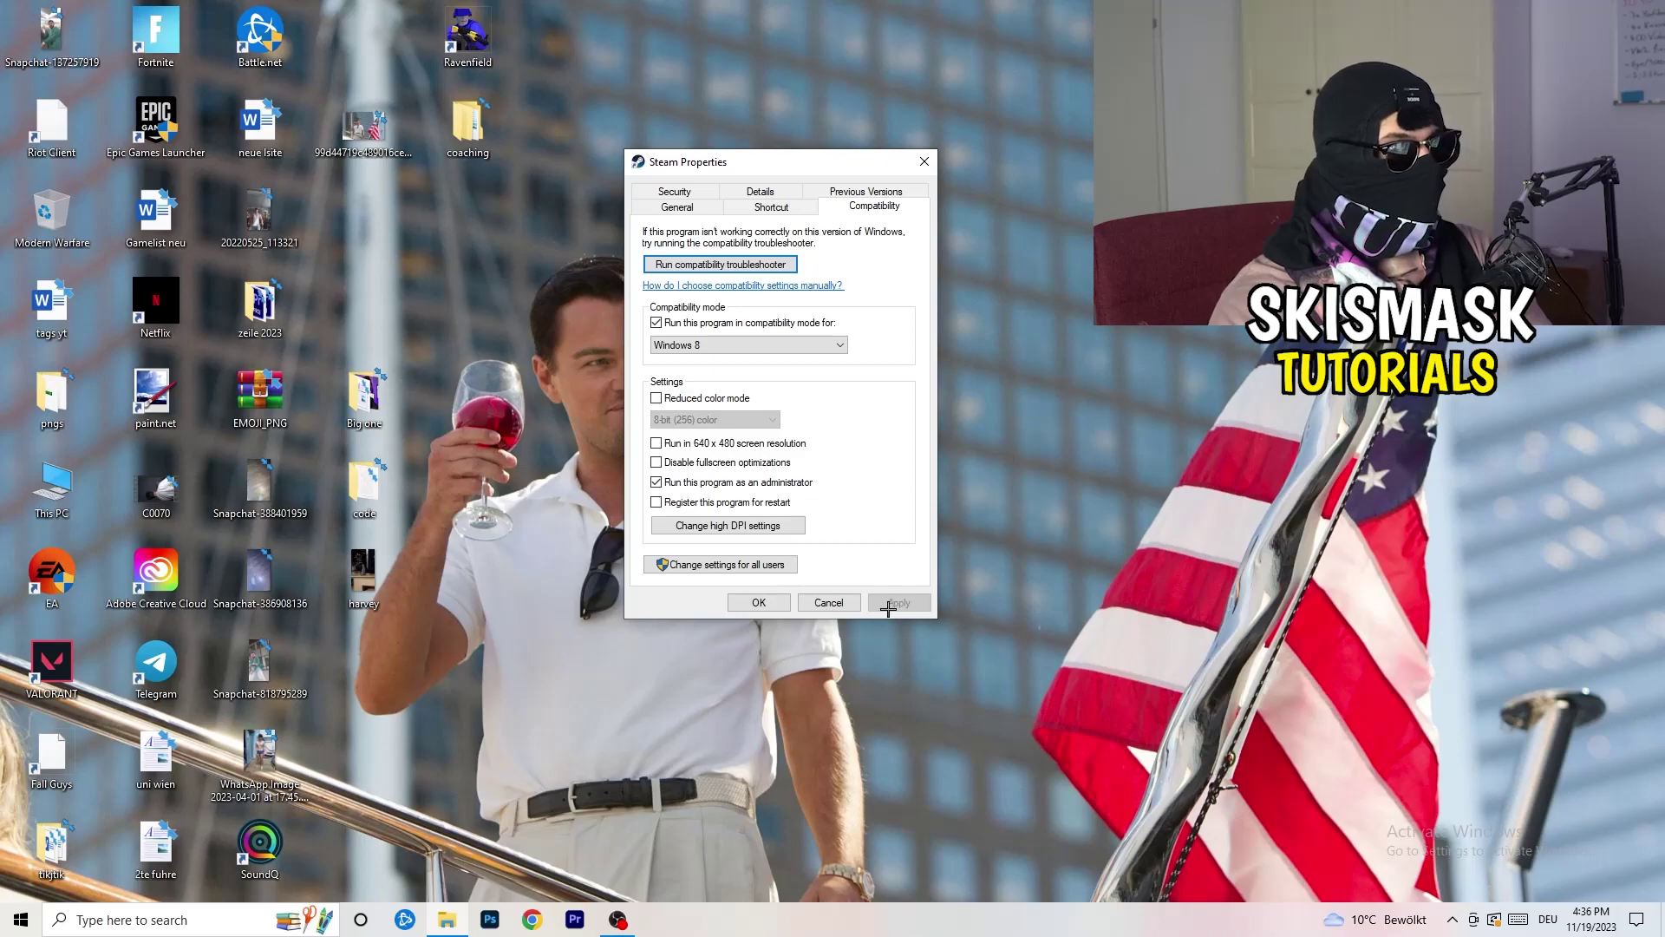
{"action": "left_click", "coordinate": [758, 603]}
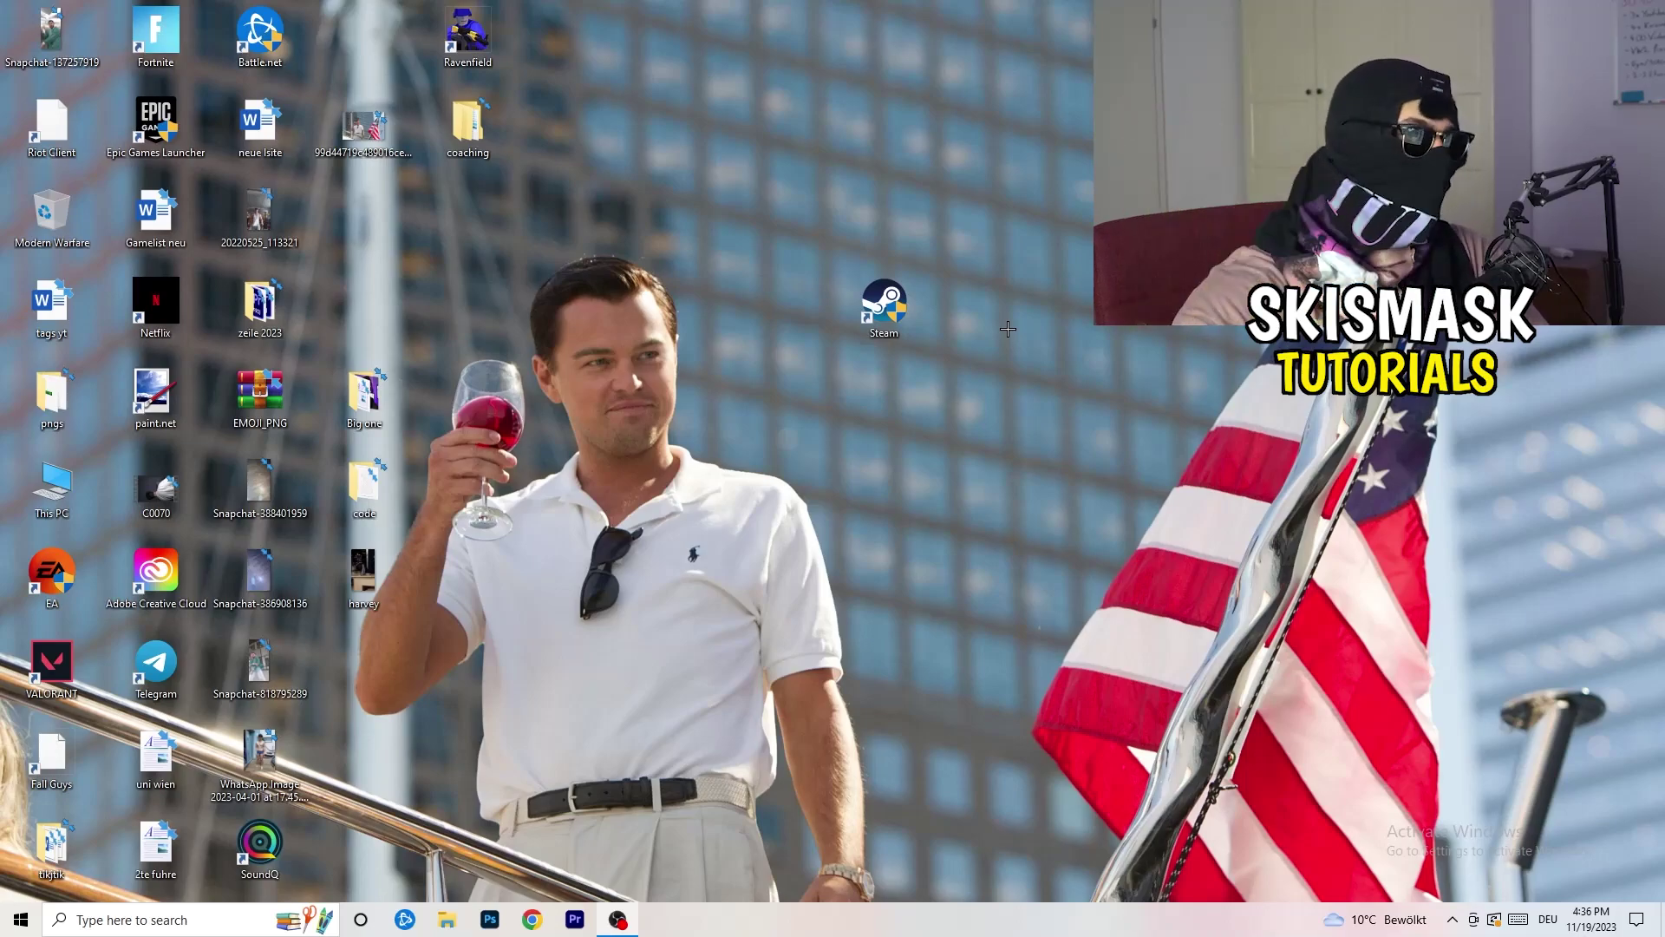
Move the Steam shortcut further left on the desktop.
{"action": "left_click_drag", "start_coordinate": [884, 302], "coordinate": [778, 302]}
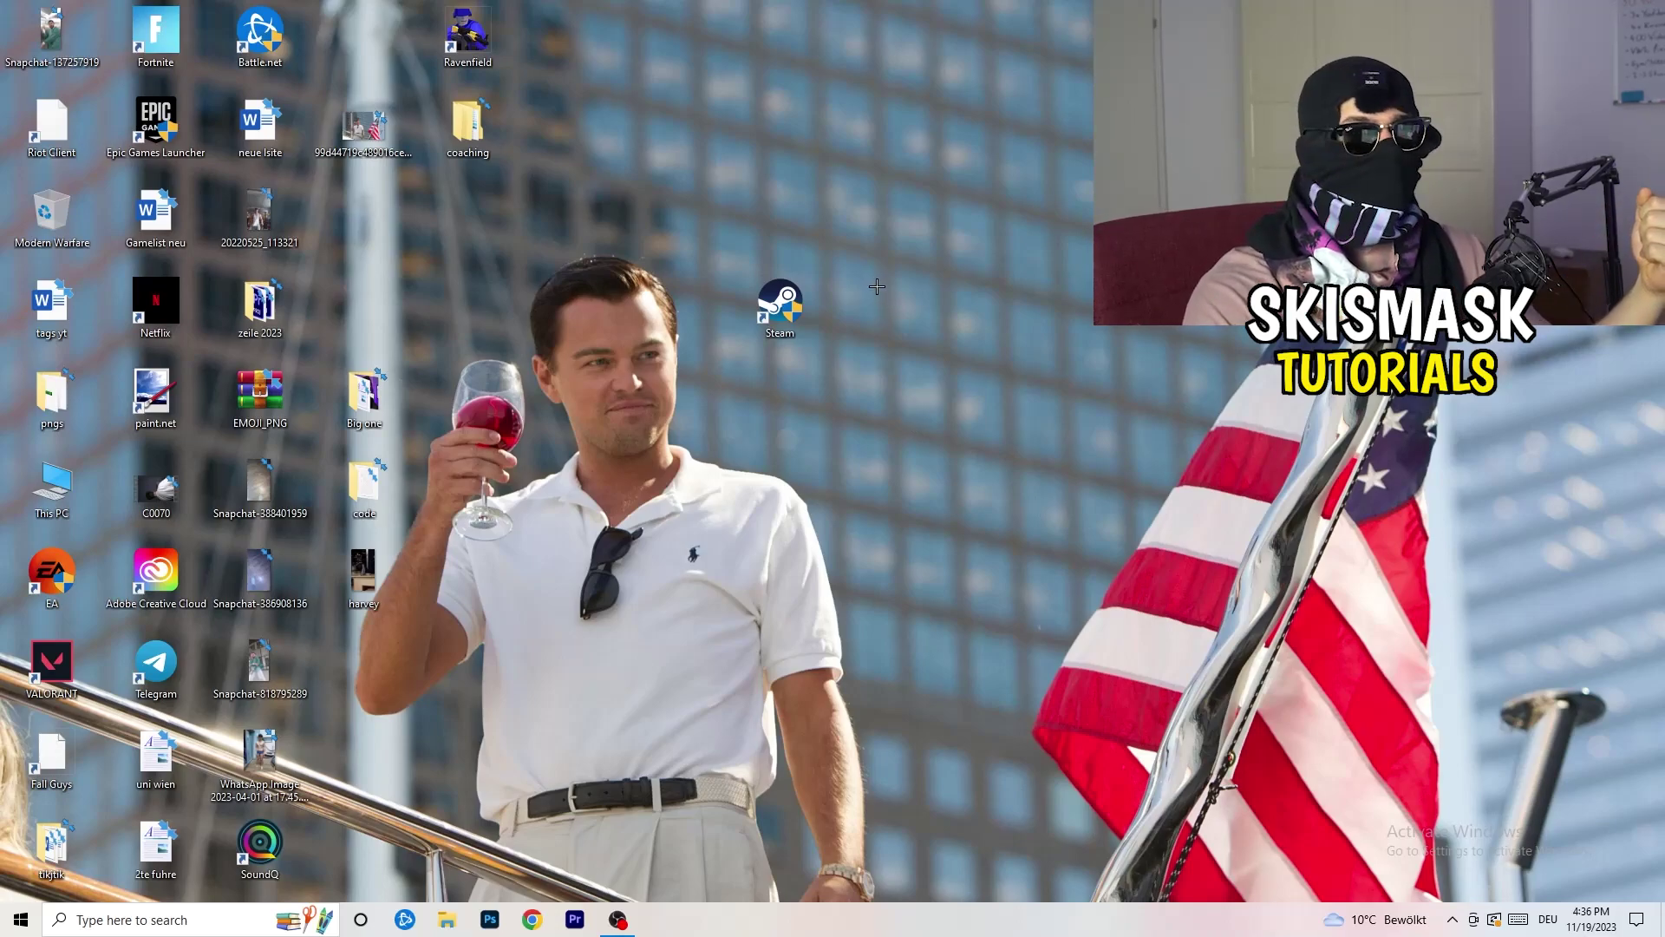
{"action": "left_click", "coordinate": [808, 307]}
Recheck the Steam shortcut's Compatibility settings unchanged and close its properties.
{"action": "left_click_drag", "start_coordinate": [789, 301], "coordinate": [581, 302]}
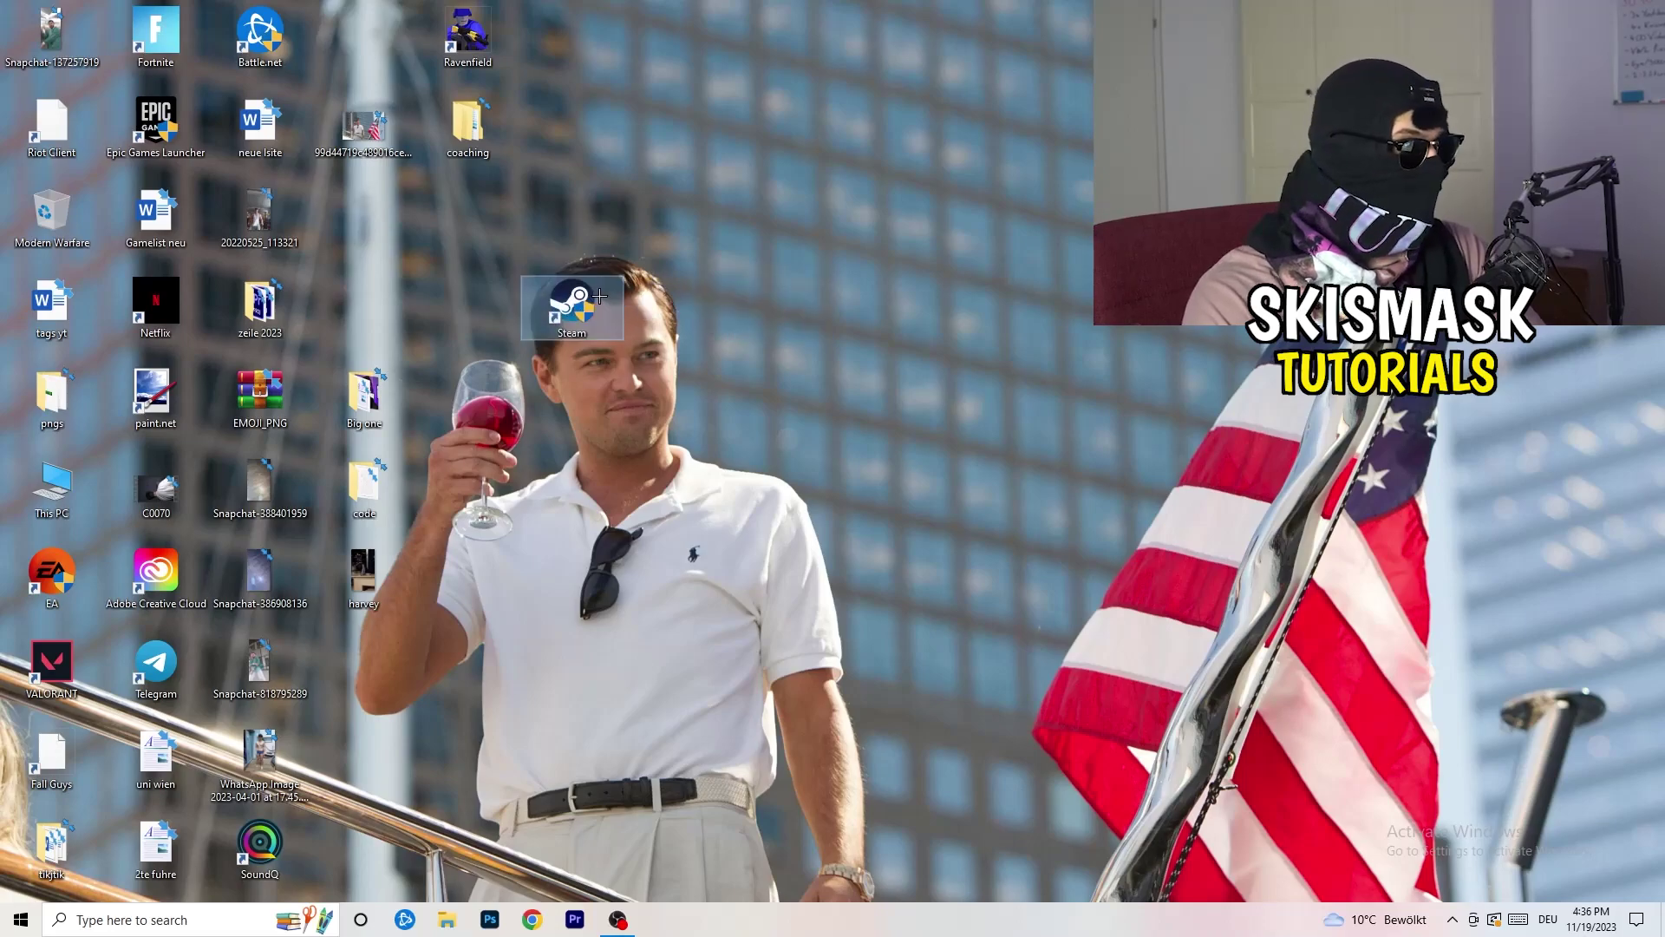
{"action": "right_click", "coordinate": [568, 283]}
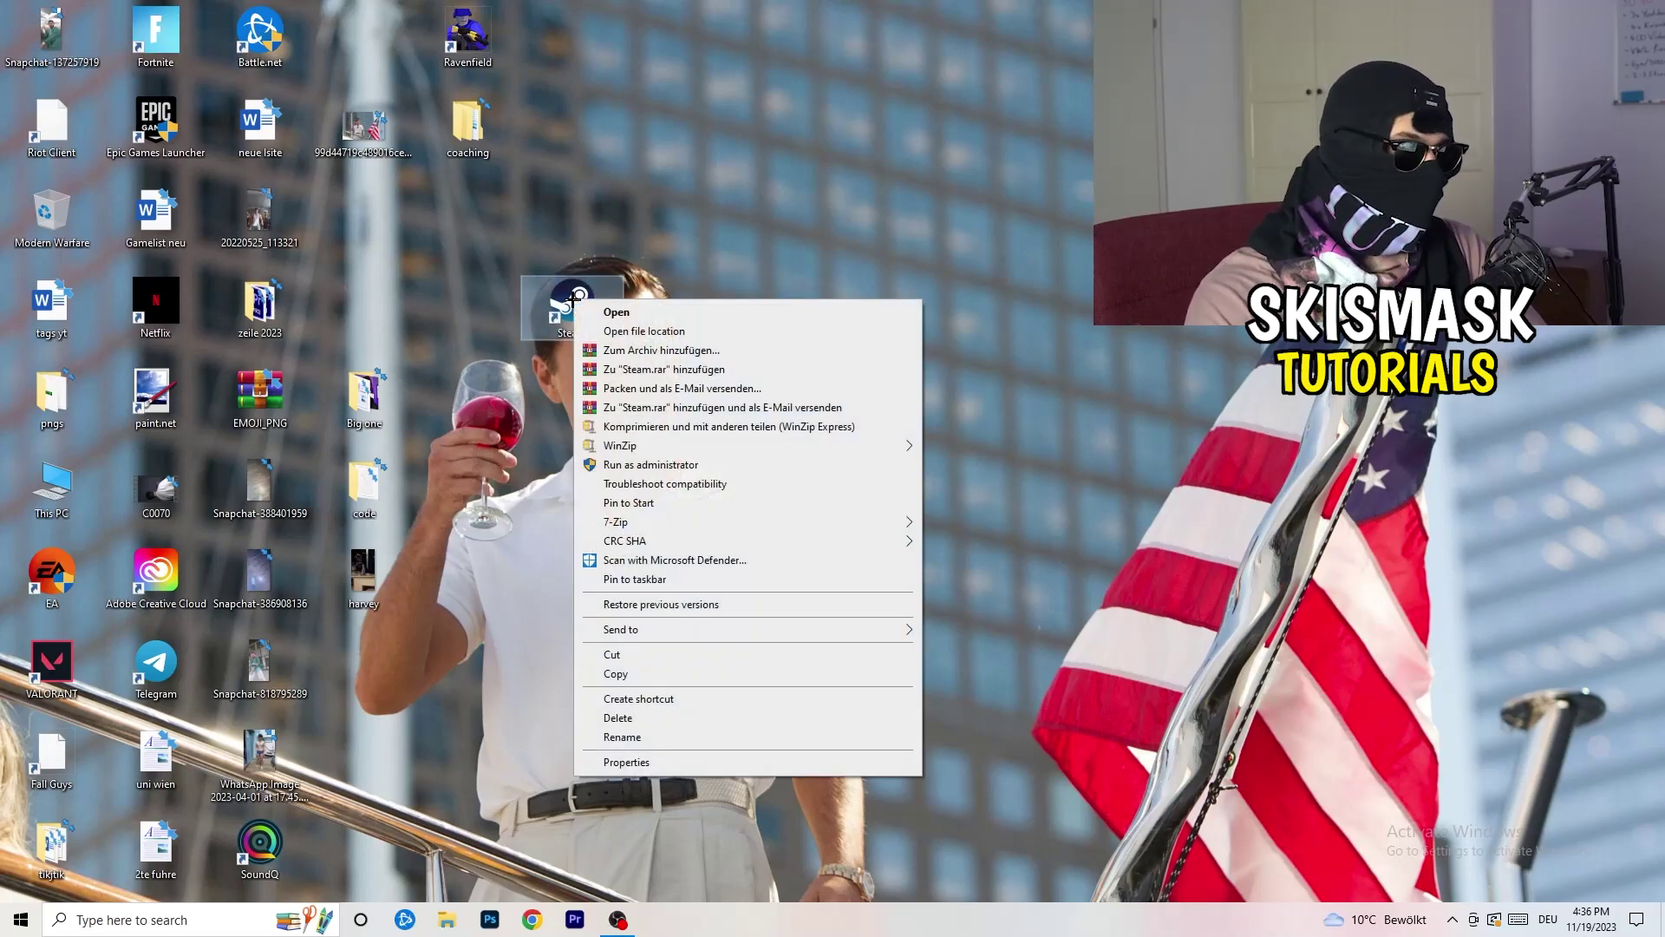
{"action": "left_click", "coordinate": [658, 759]}
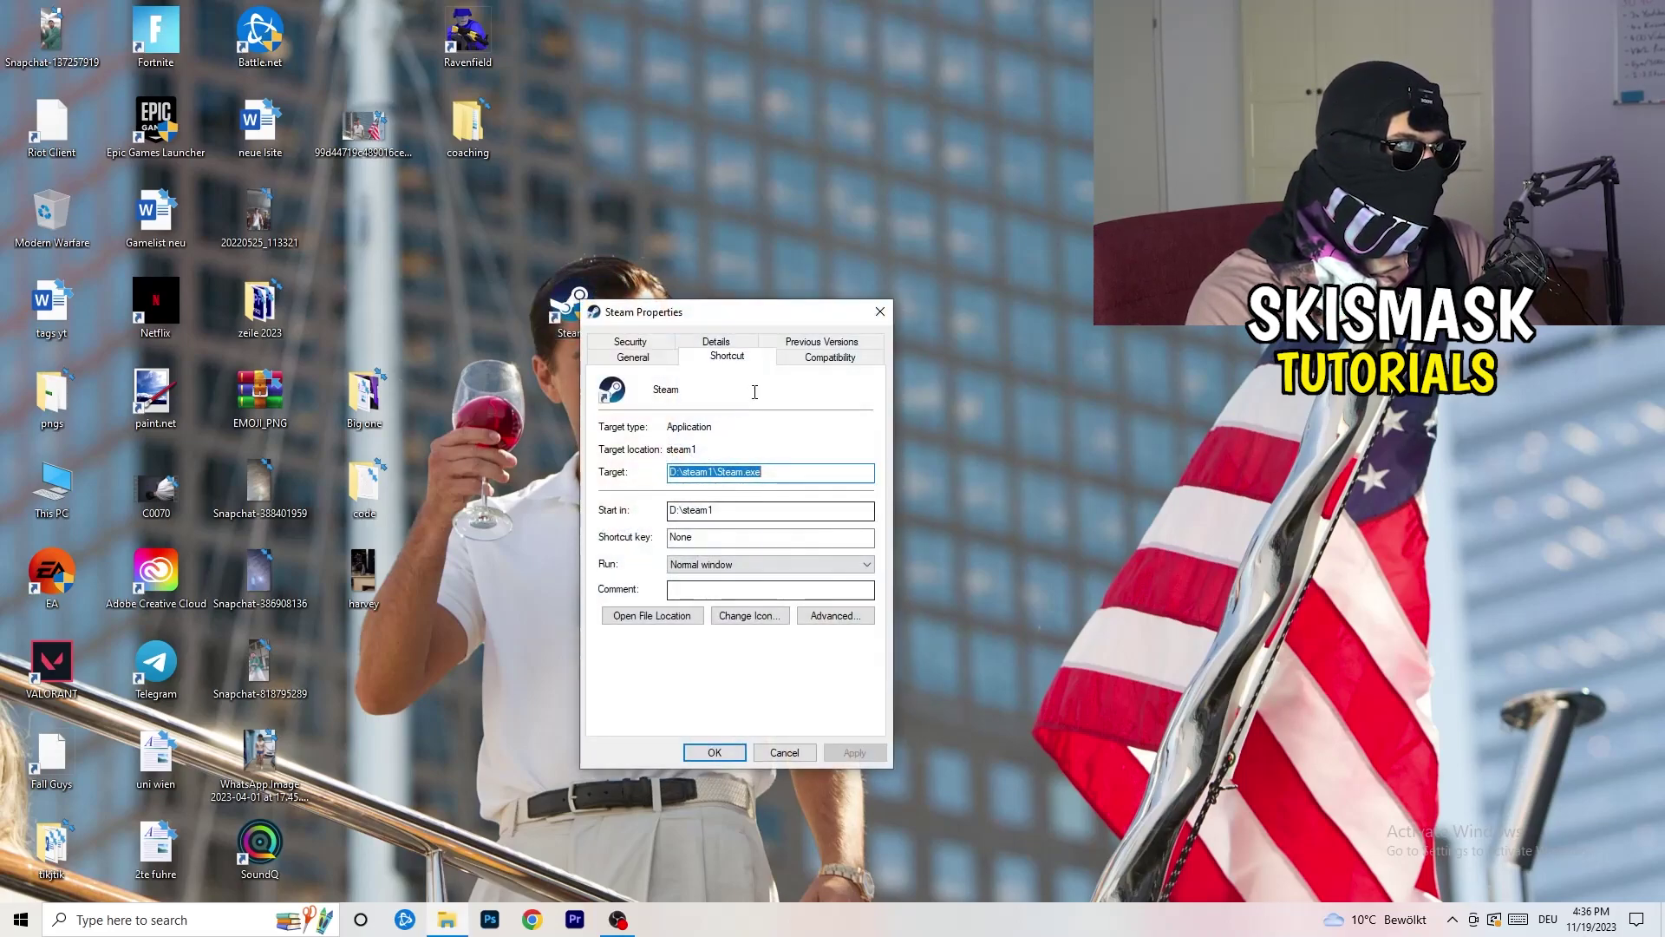
{"action": "left_click", "coordinate": [829, 355]}
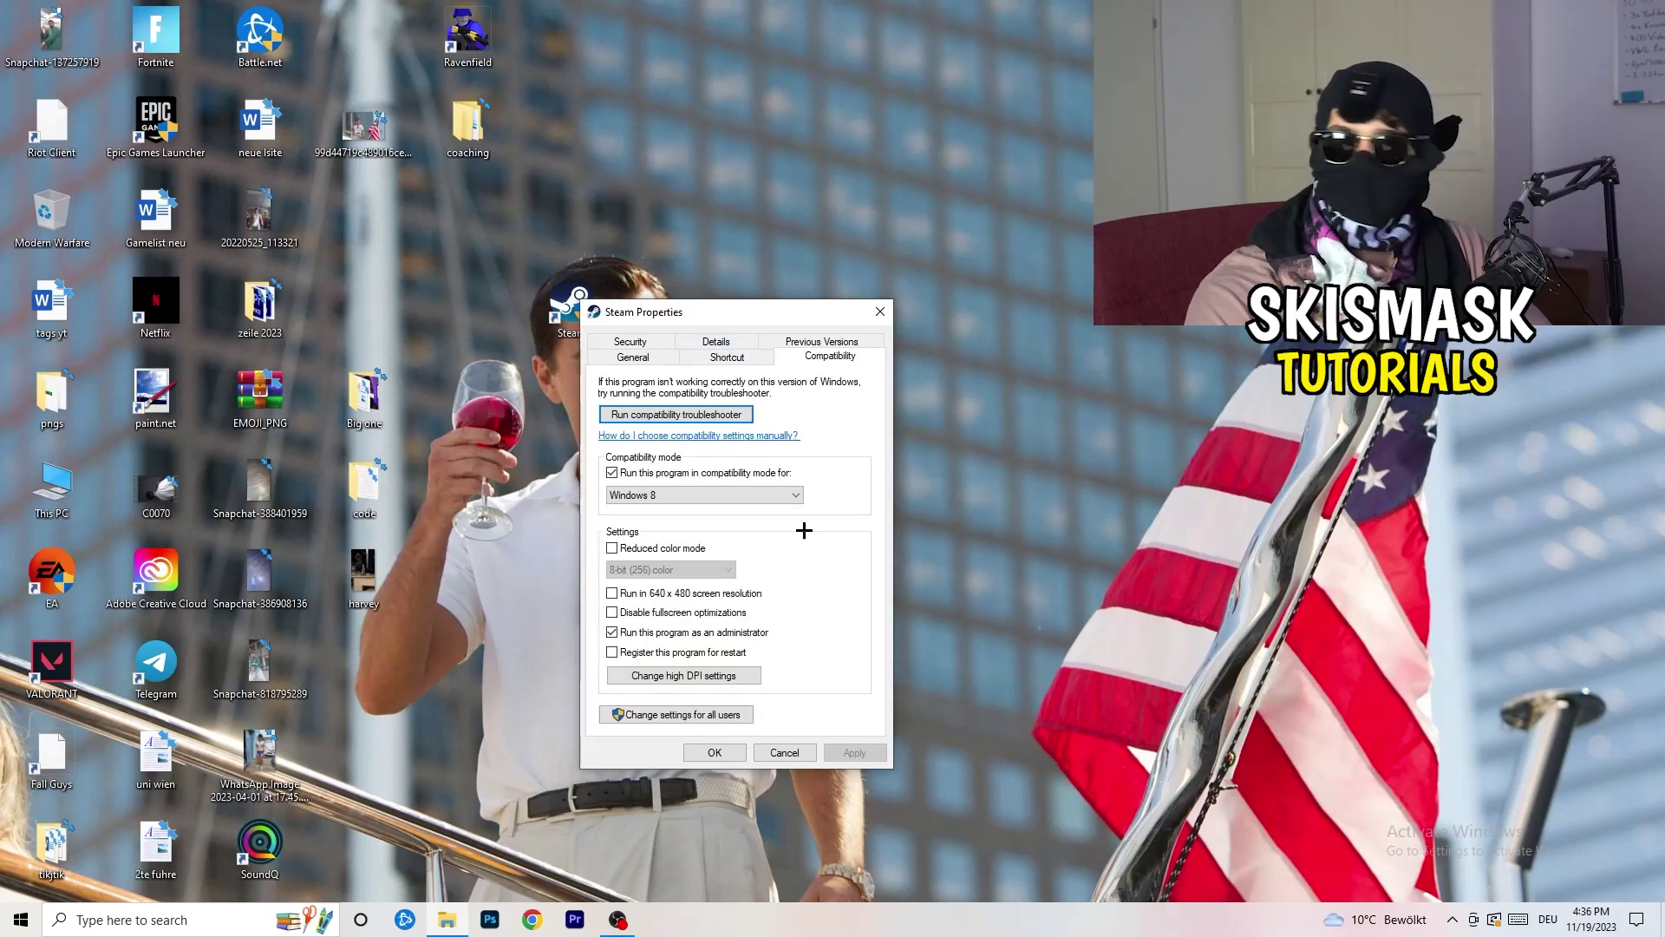
{"action": "left_click", "coordinate": [881, 312]}
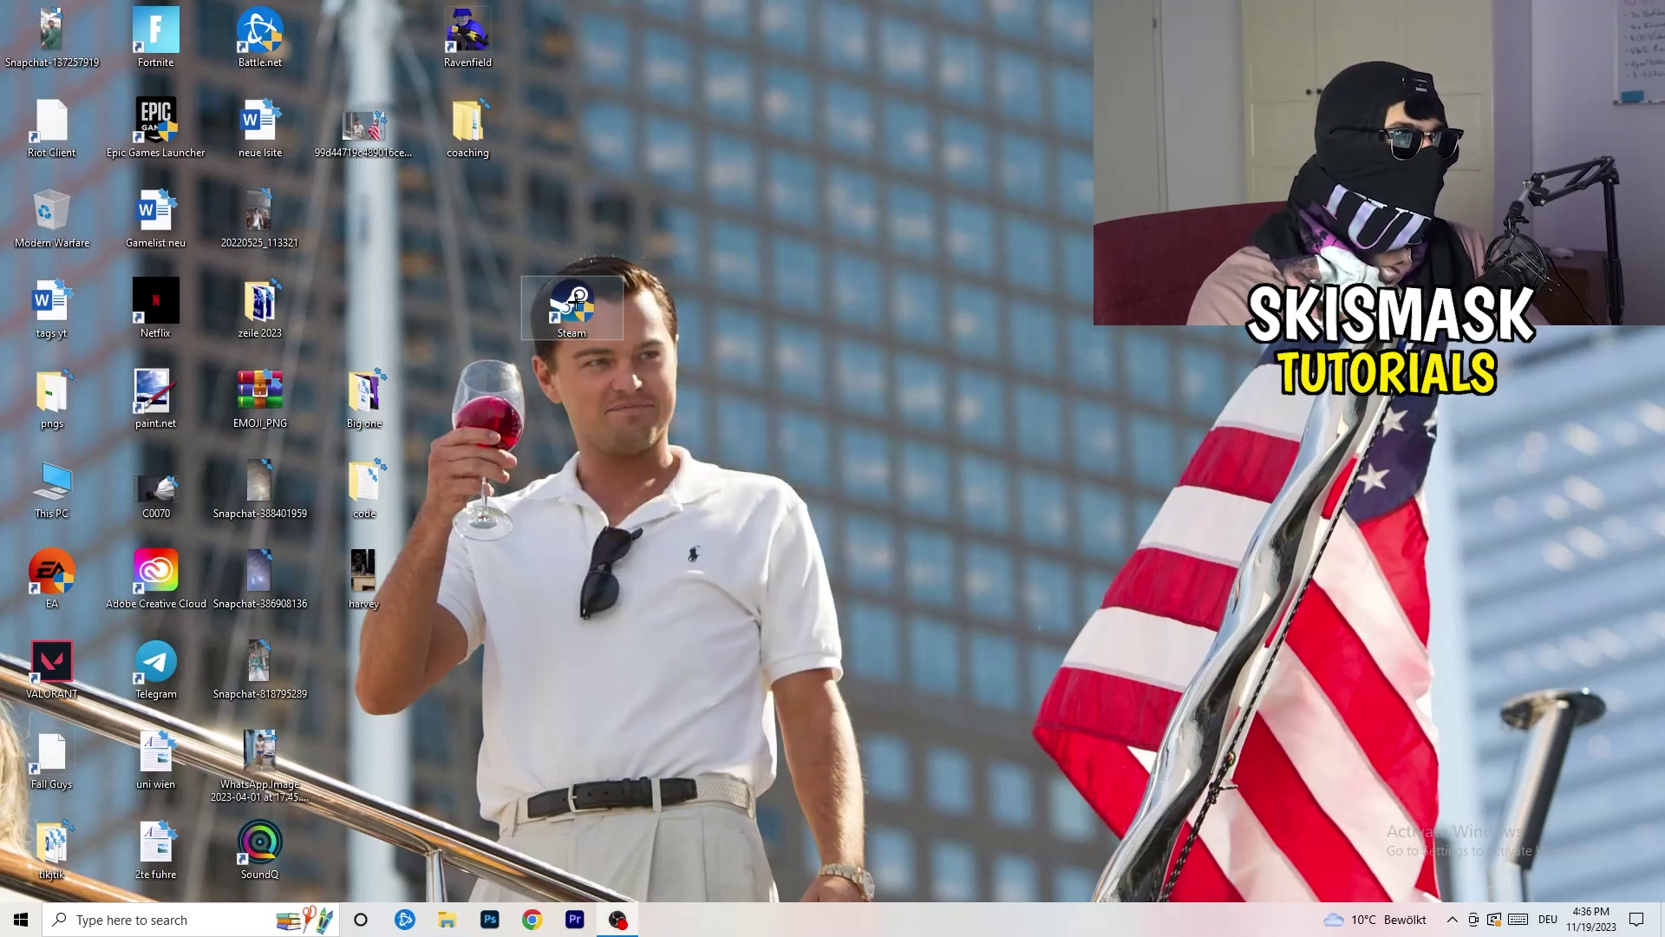
Deselect the shortcut and drag it back into the desktop icon columns.
{"action": "left_click", "coordinate": [894, 155]}
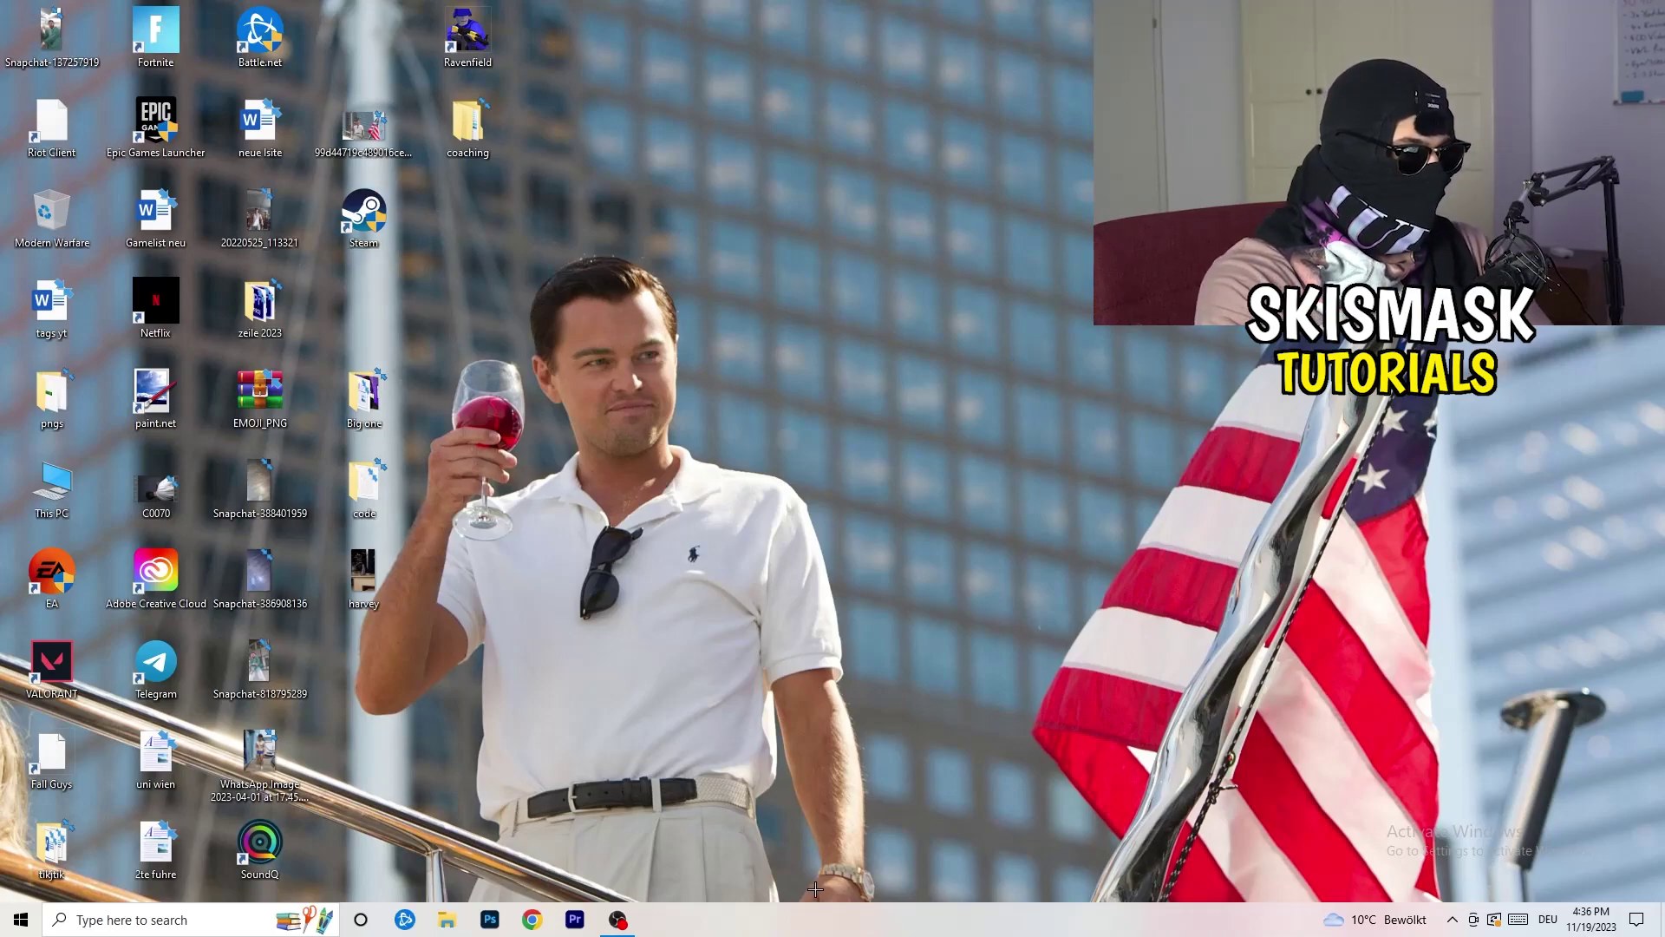
{"action": "mouse_move", "coordinate": [816, 912]}
{"action": "left_mouse_down"}
{"action": "mouse_move", "coordinate": [827, 258]}
{"action": "mouse_move", "coordinate": [817, 924]}
{"action": "left_mouse_up"}
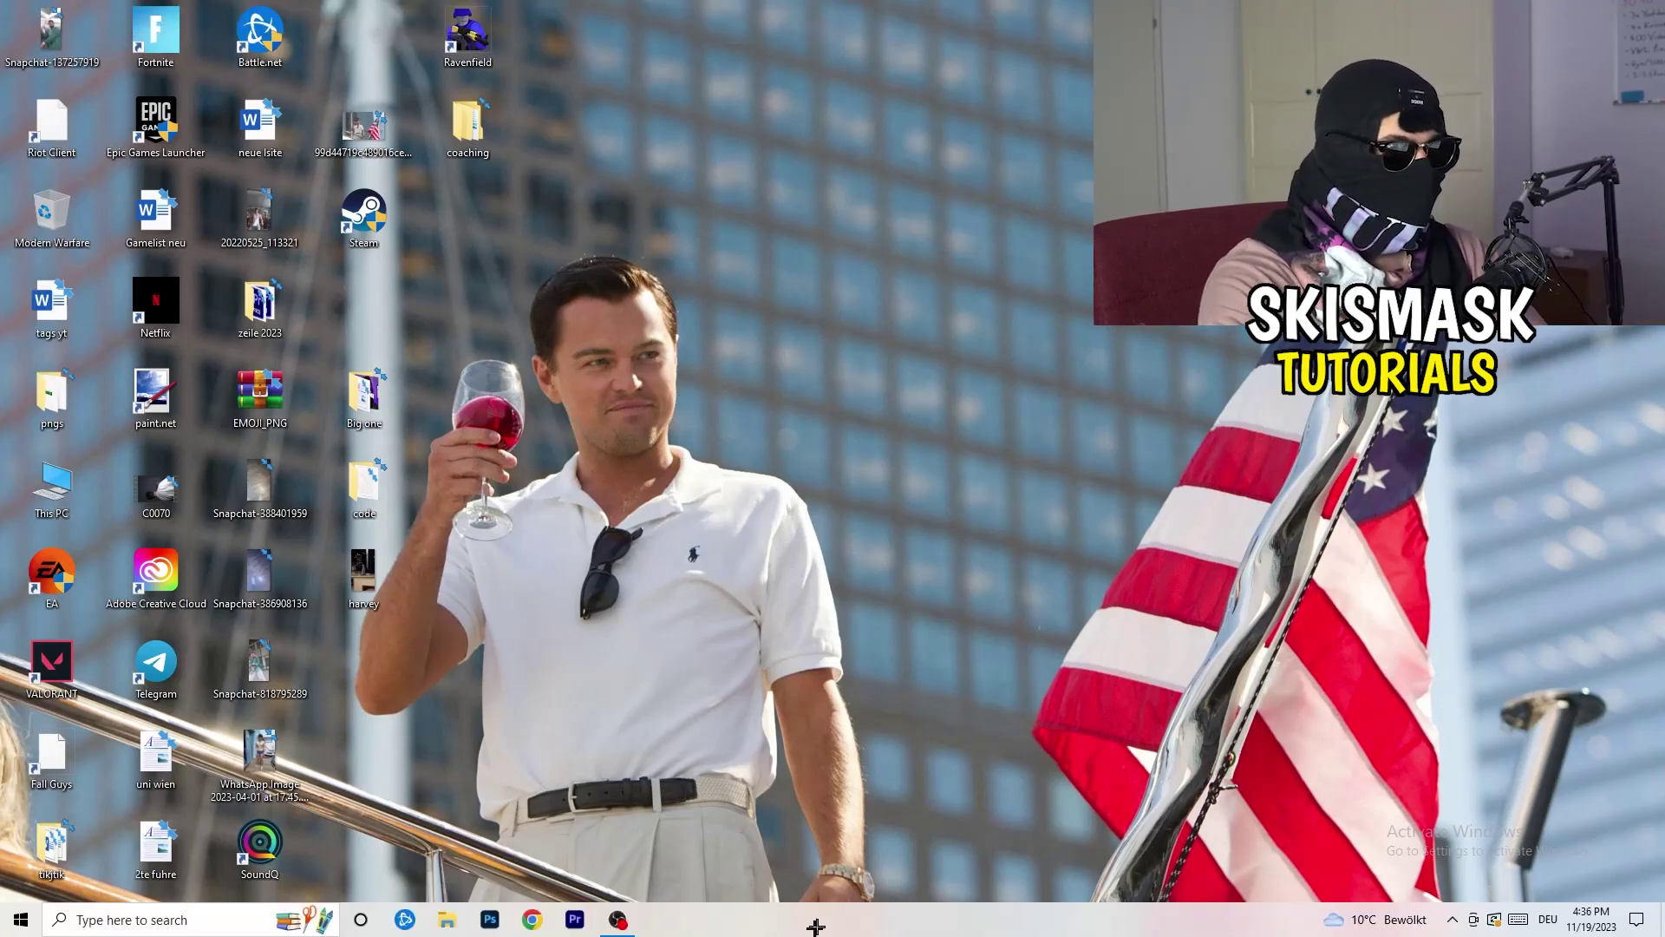
Launch Task Manager from the taskbar menu and maximize its window.
{"action": "right_click", "coordinate": [907, 929]}
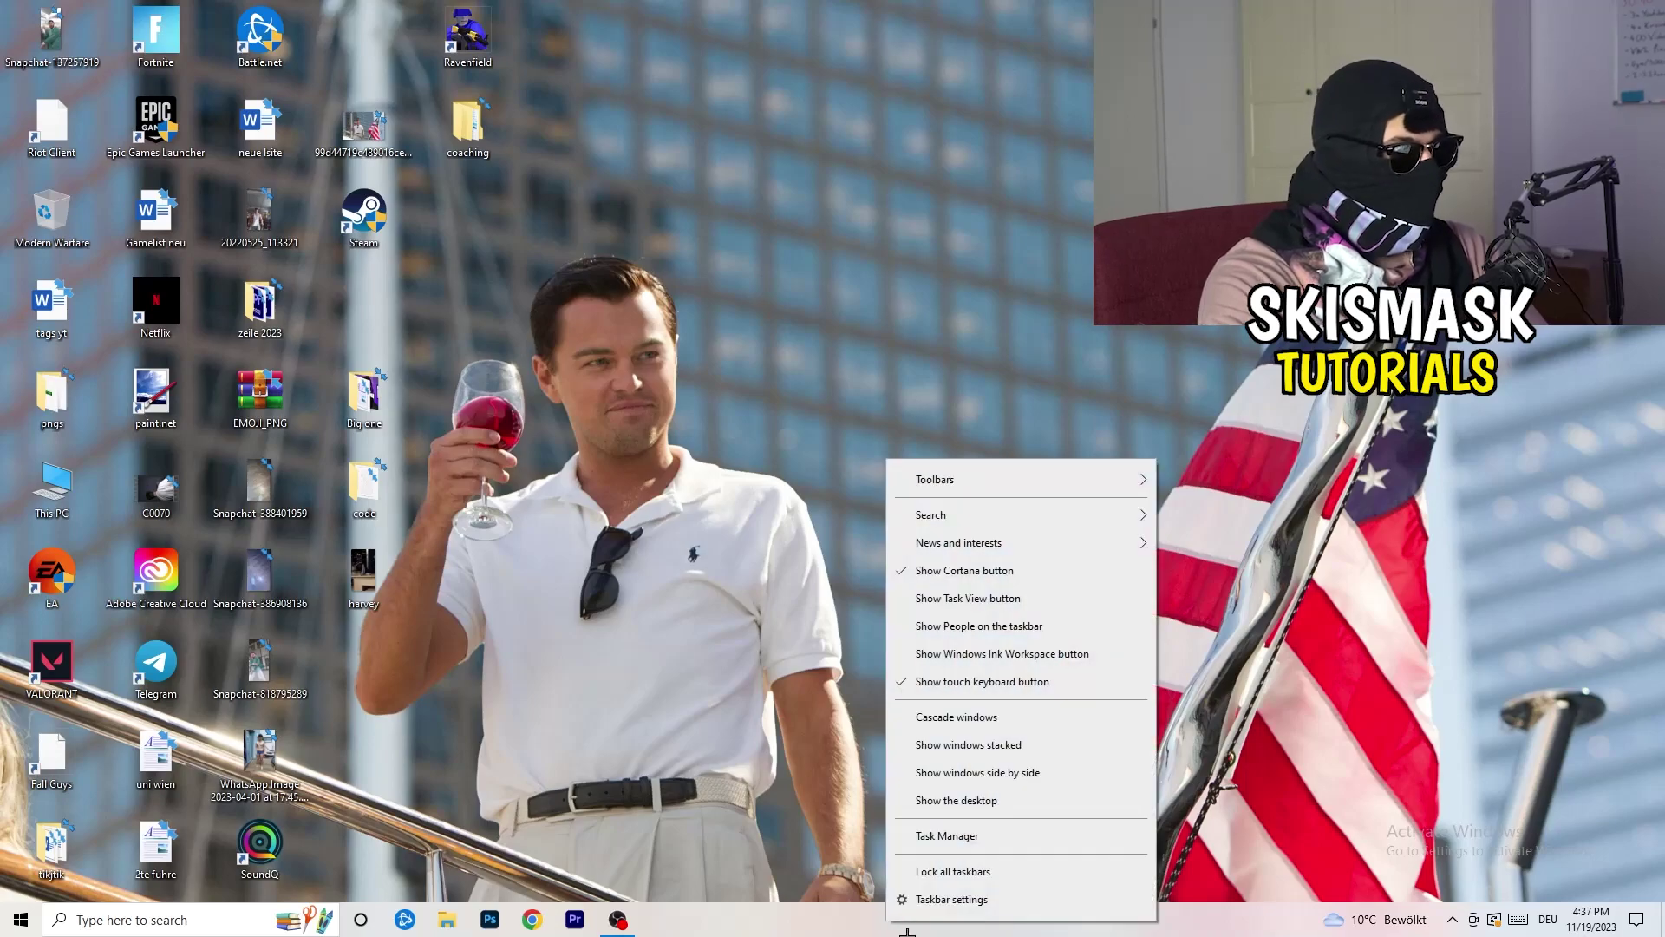
{"action": "left_click", "coordinate": [972, 837]}
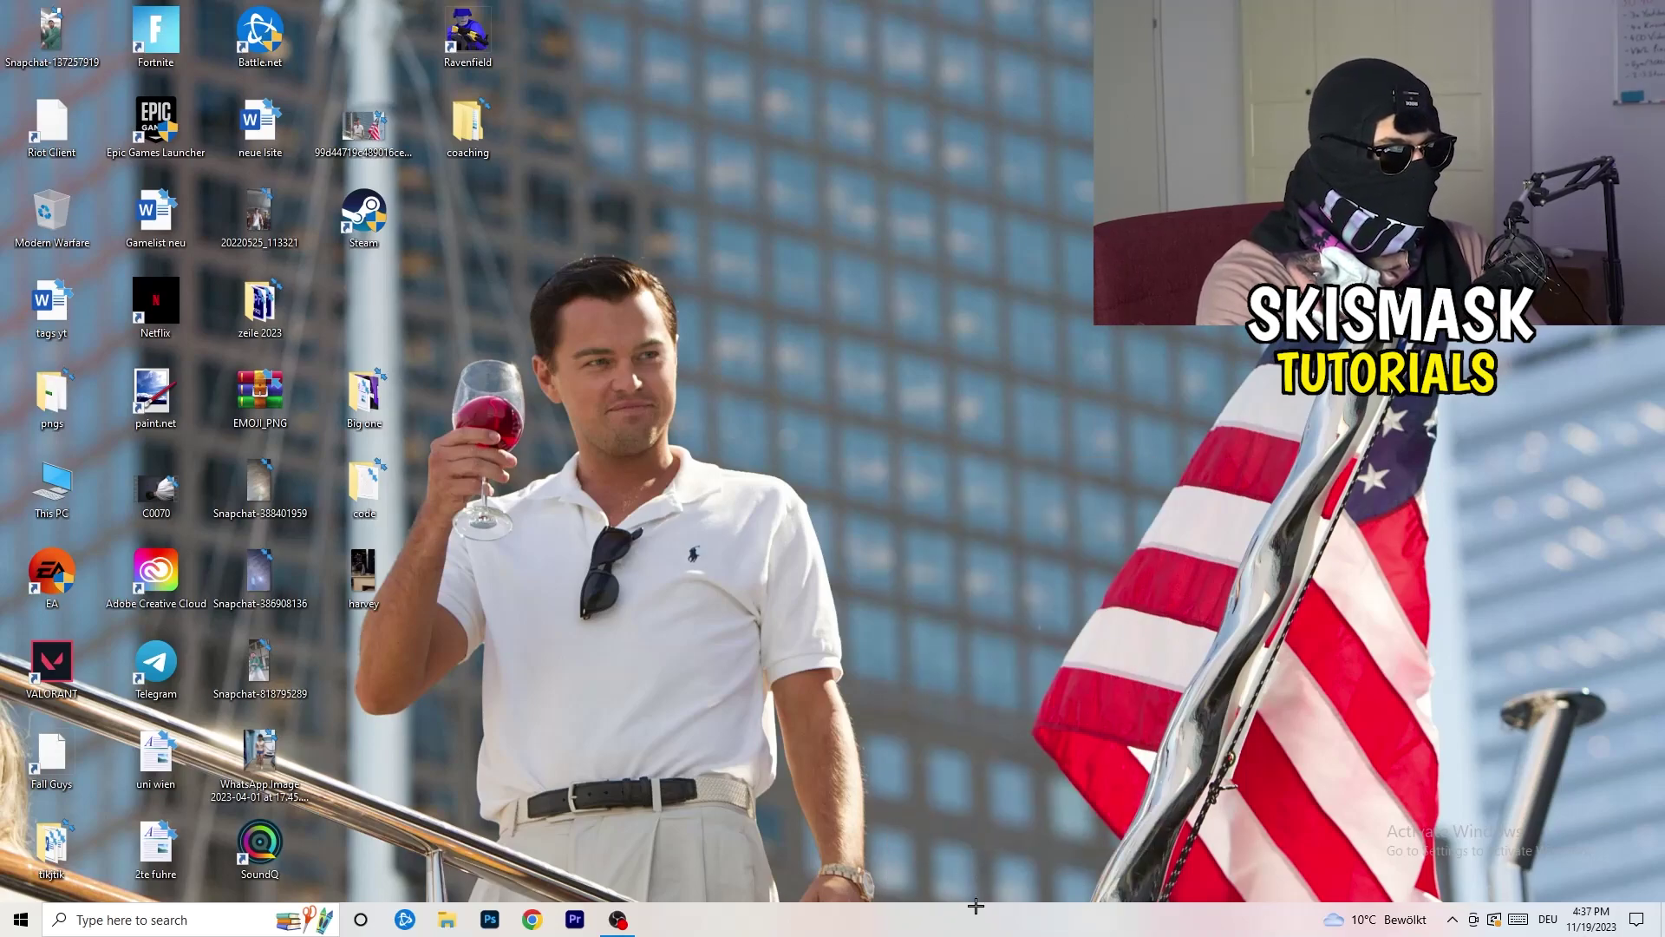
{"action": "left_click", "coordinate": [963, 32]}
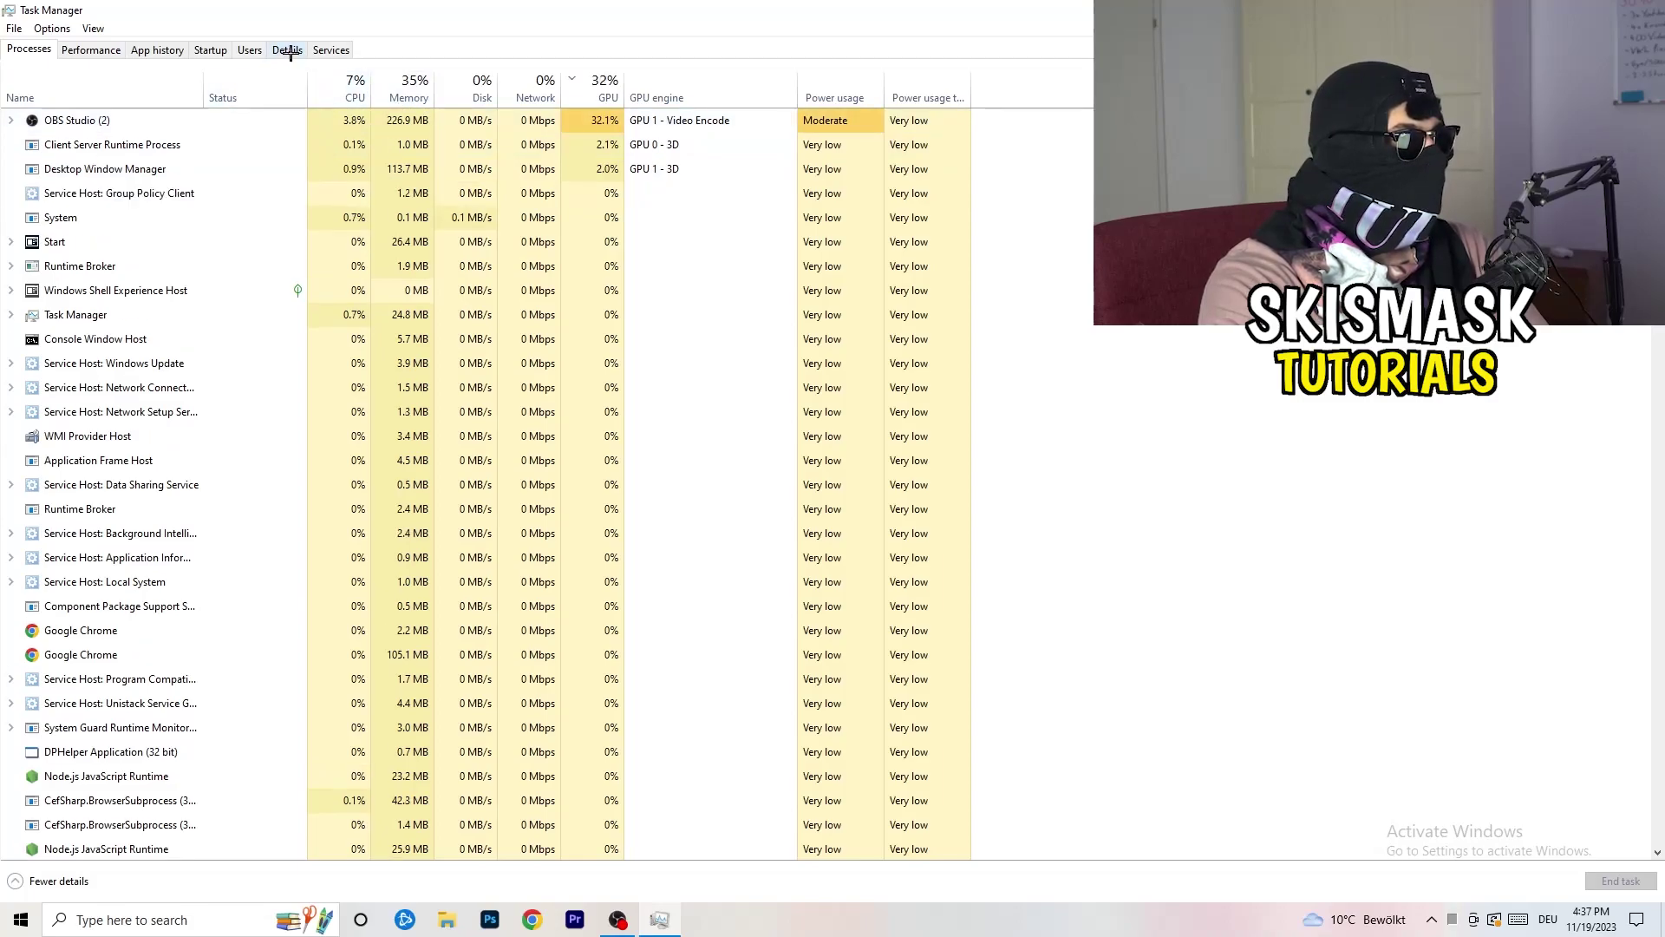
Switch to the Details list and show the options, including Set priority, for the Creative Cloud UI Helper process.
{"action": "left_click", "coordinate": [289, 51]}
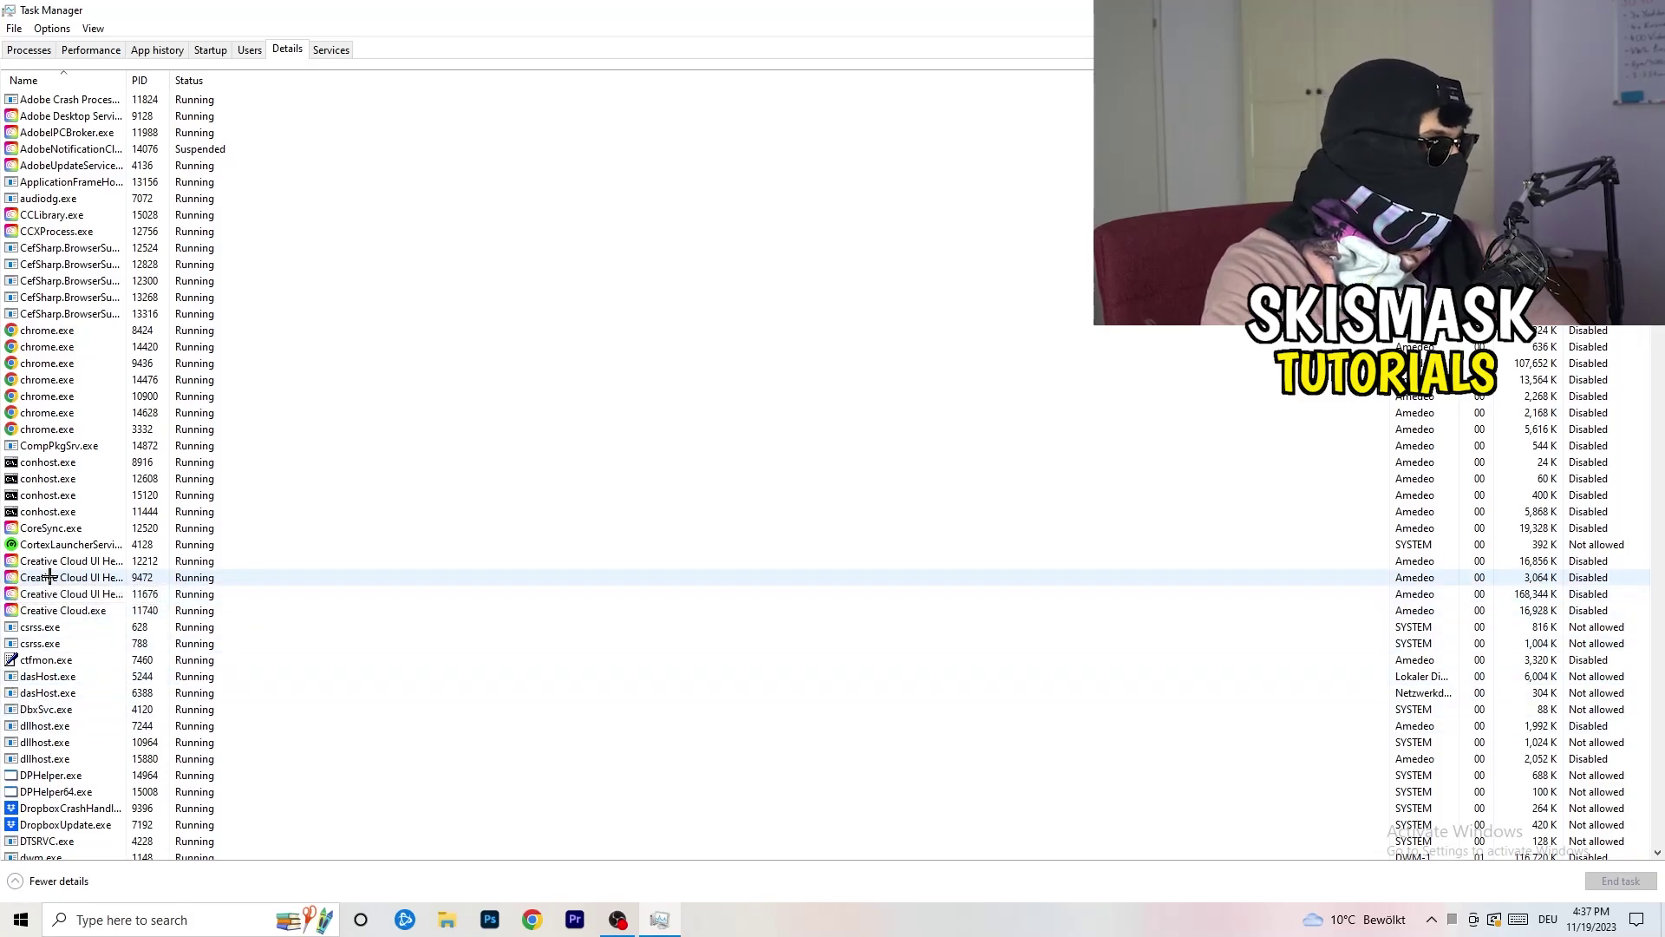
{"action": "right_click", "coordinate": [49, 577]}
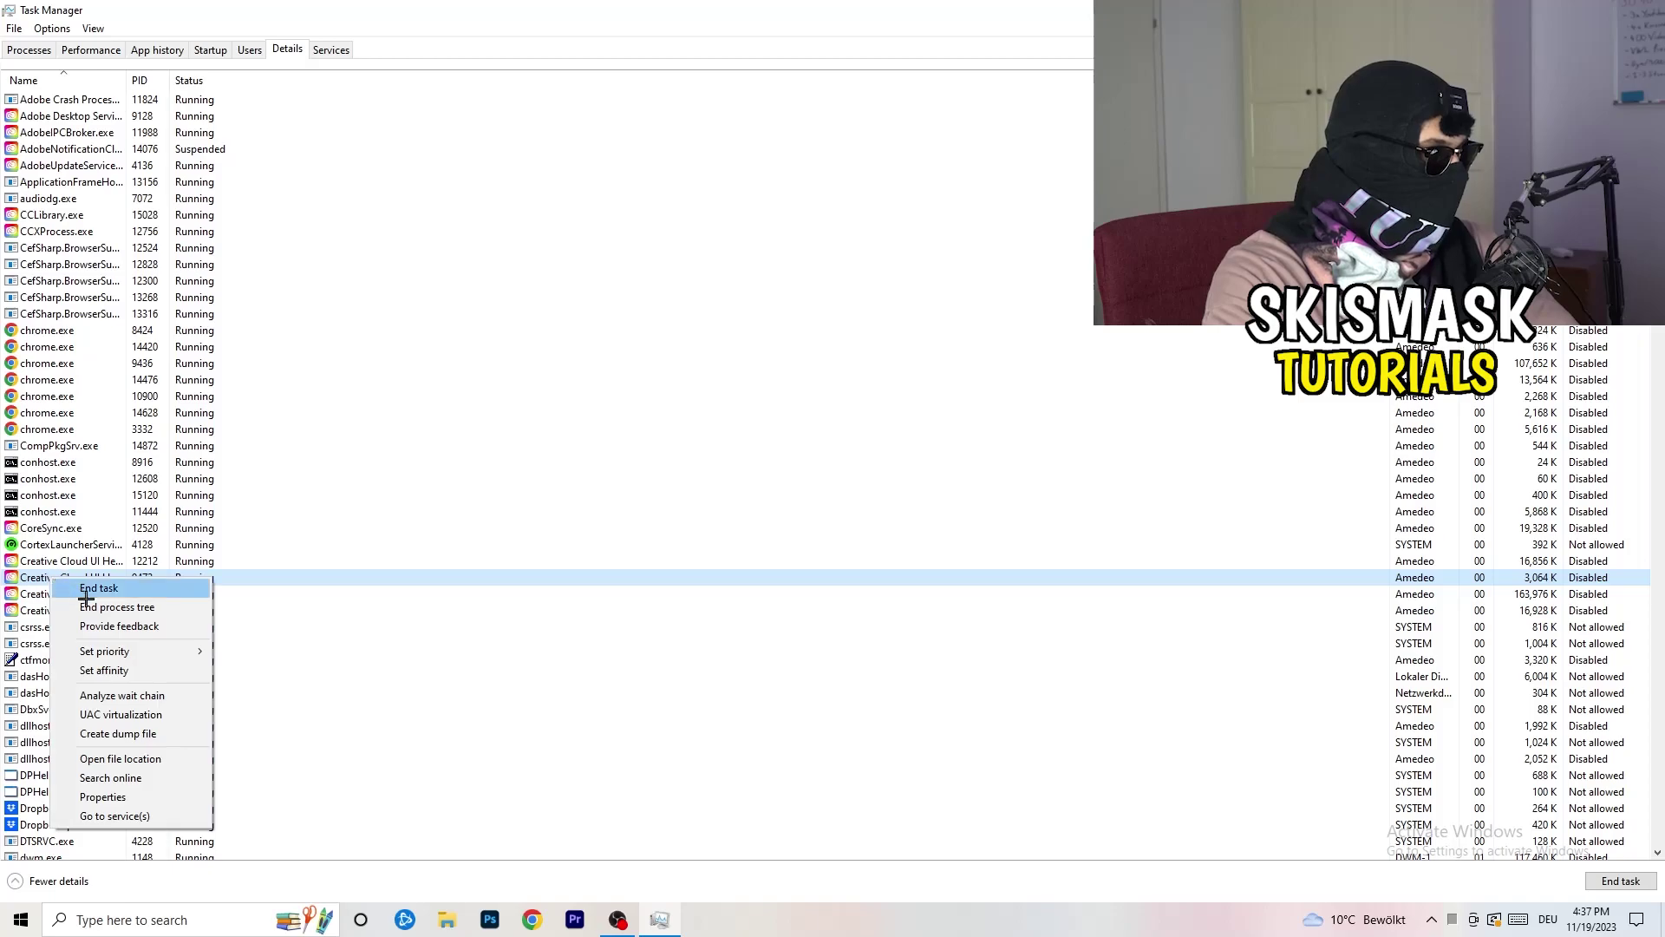